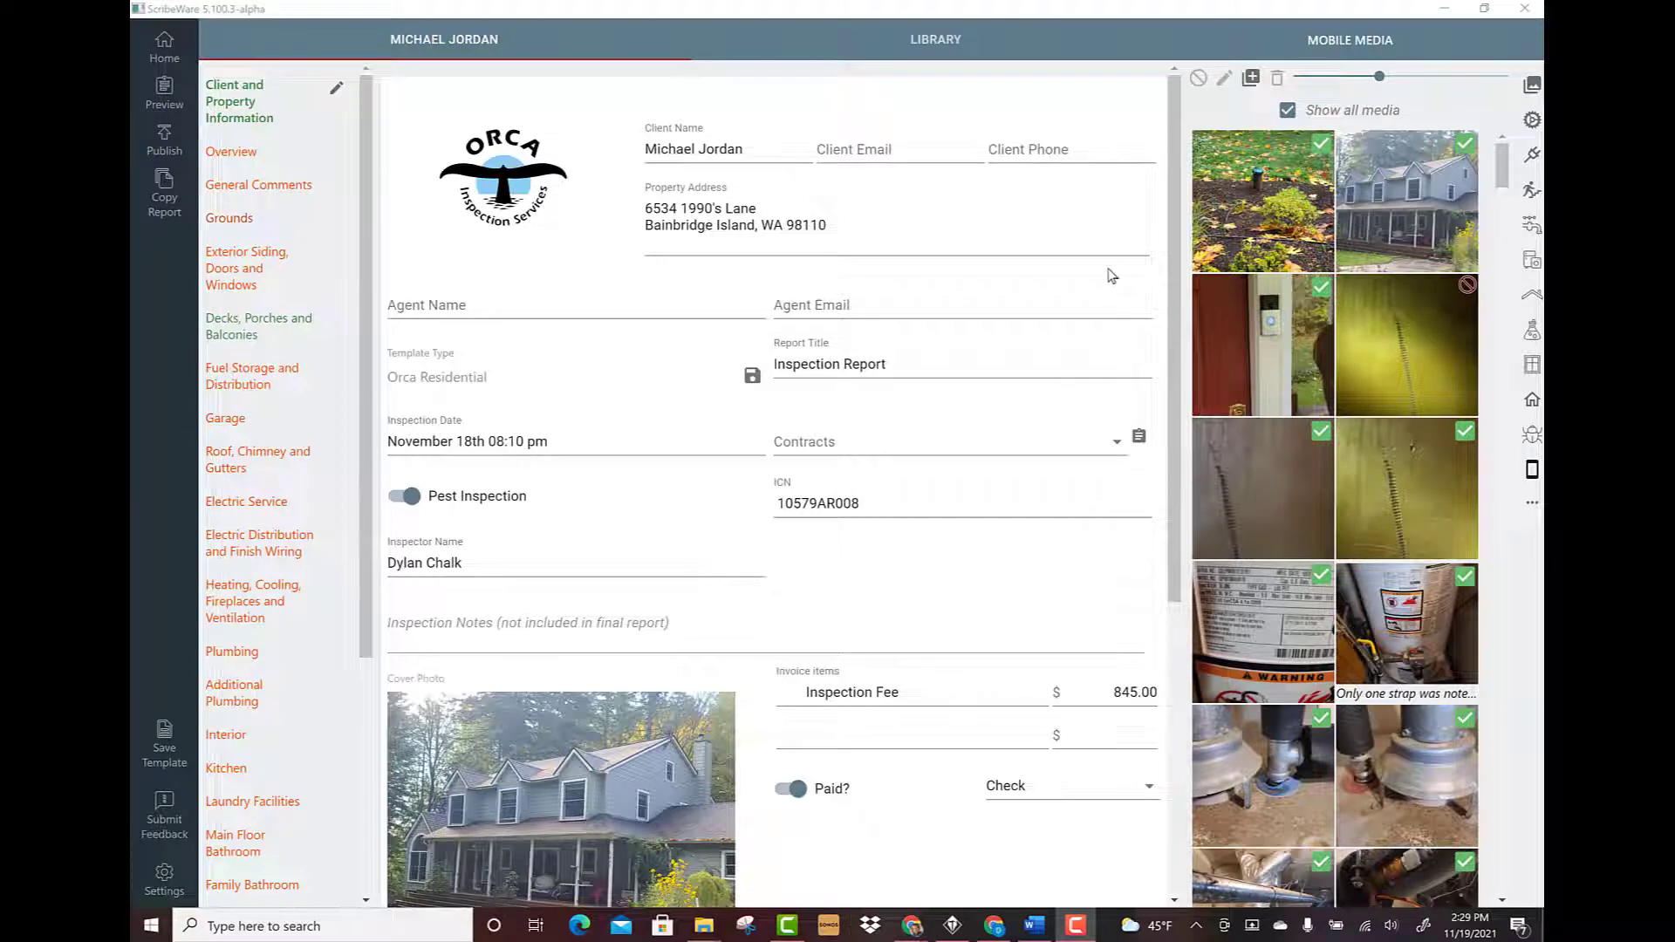
# Step: Hide and restore the mobile media panel, then browse the Heating/Cooling and Roof/Chimney image libraries
pyautogui.scroll(-1, 1180, 172)
pyautogui.scroll(1, 1180, 172)
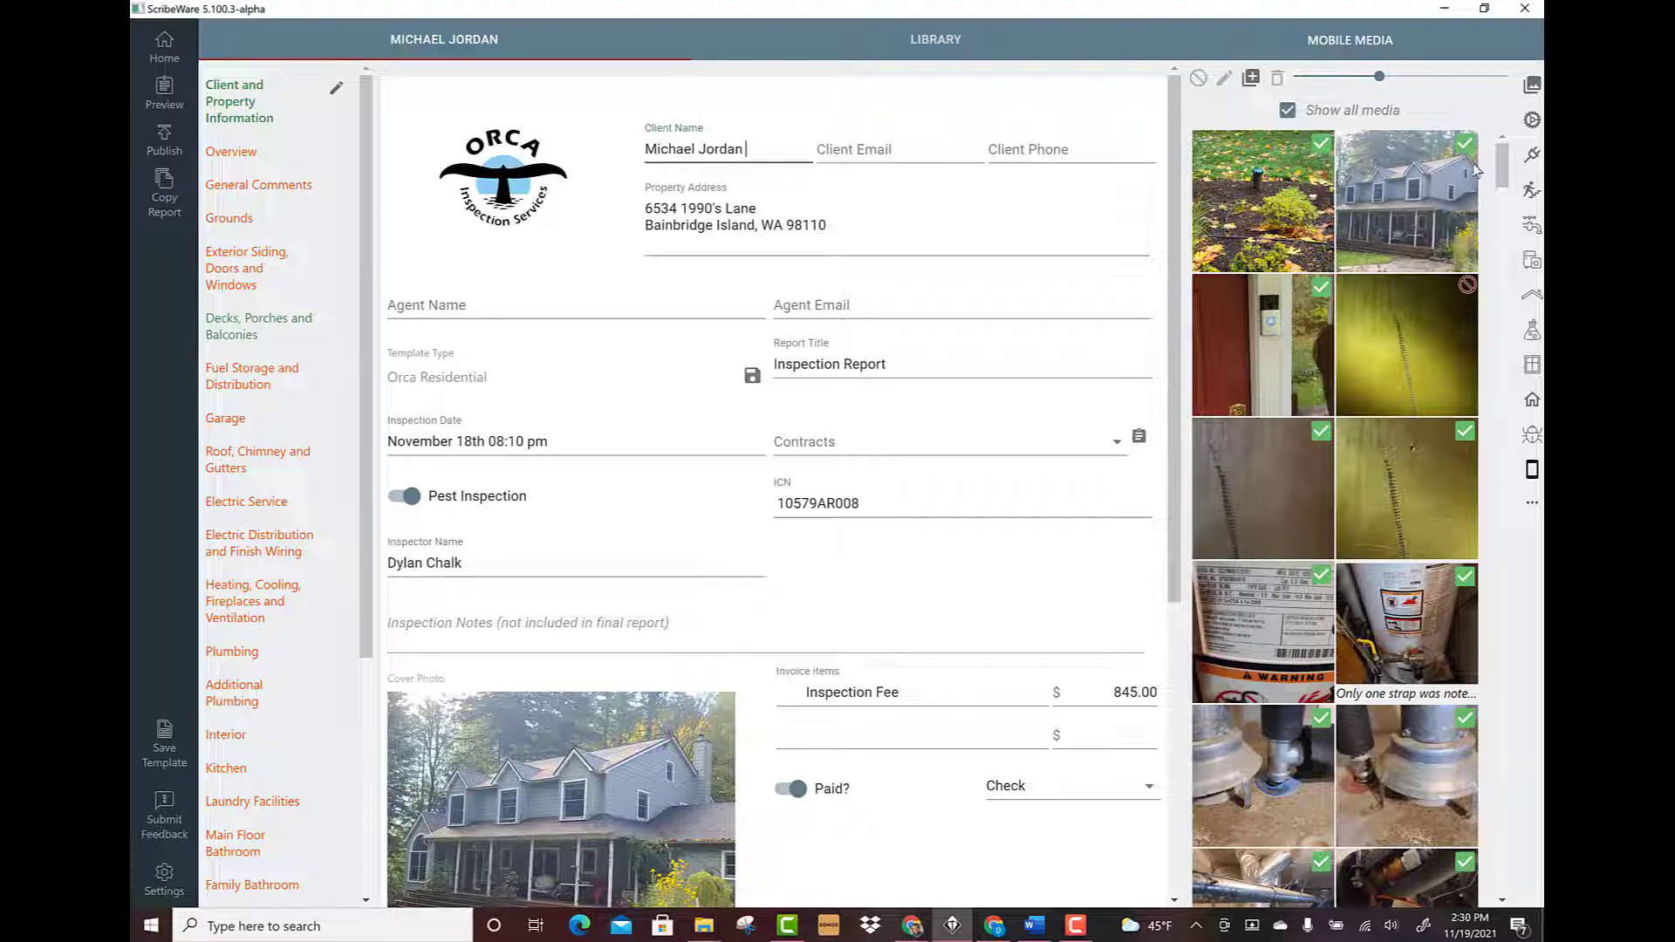
pyautogui.moveTo(1504, 180)
pyautogui.mouseDown()
pyautogui.moveTo(1506, 276)
pyautogui.moveTo(1502, 164)
pyautogui.mouseUp()
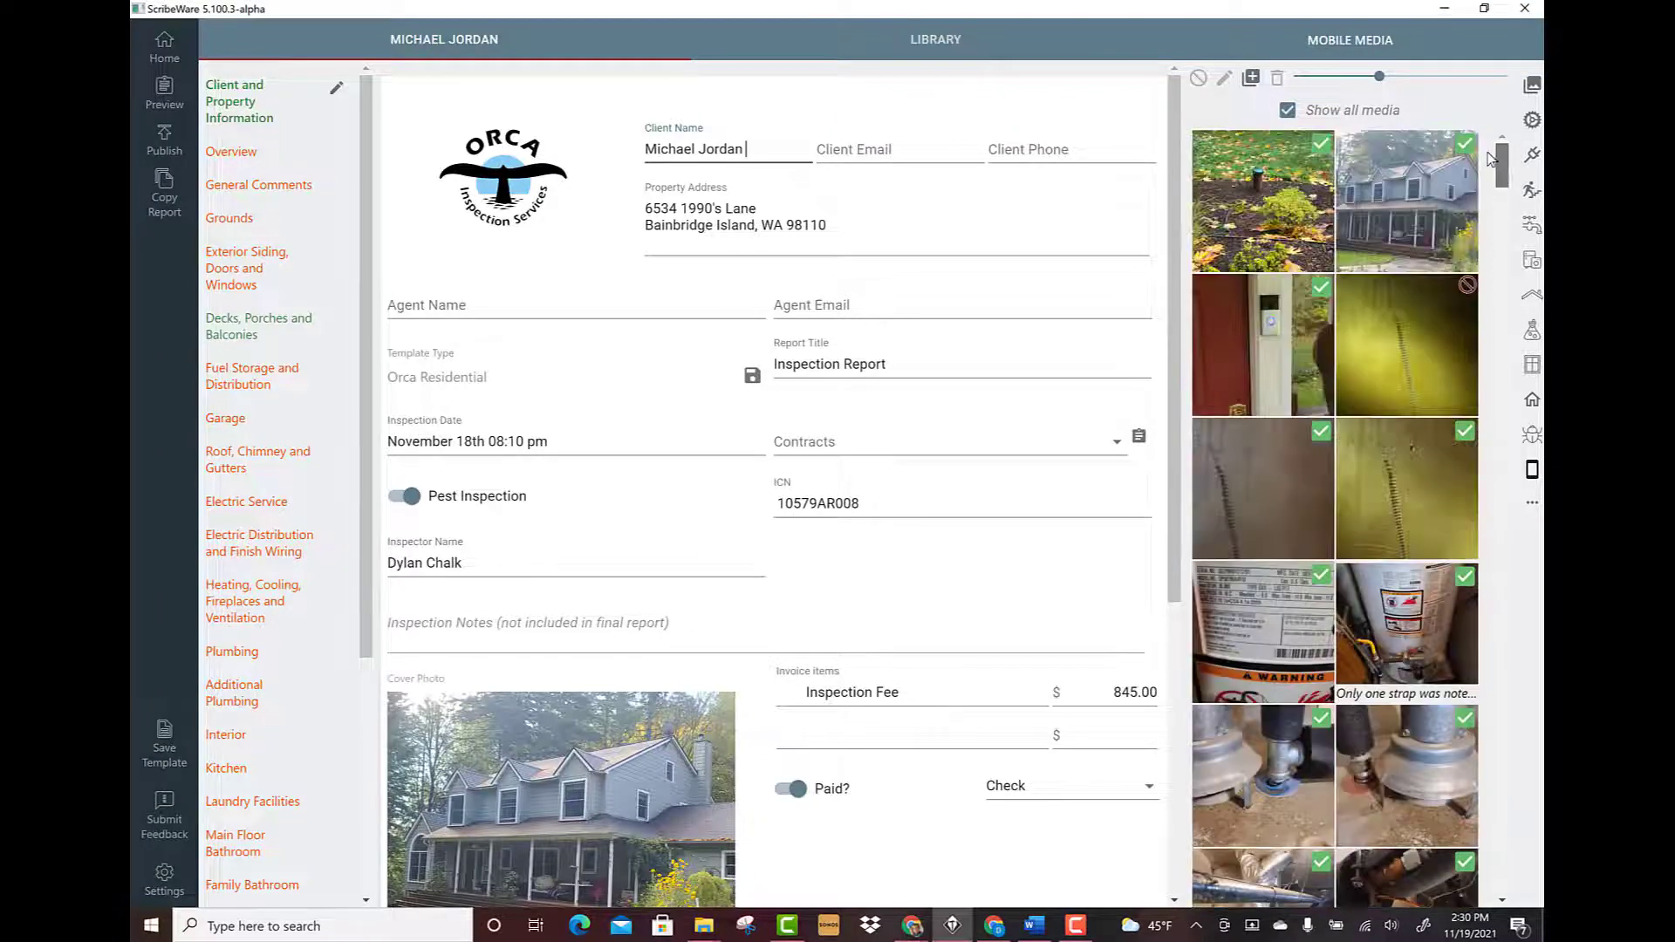
pyautogui.click(1531, 472)
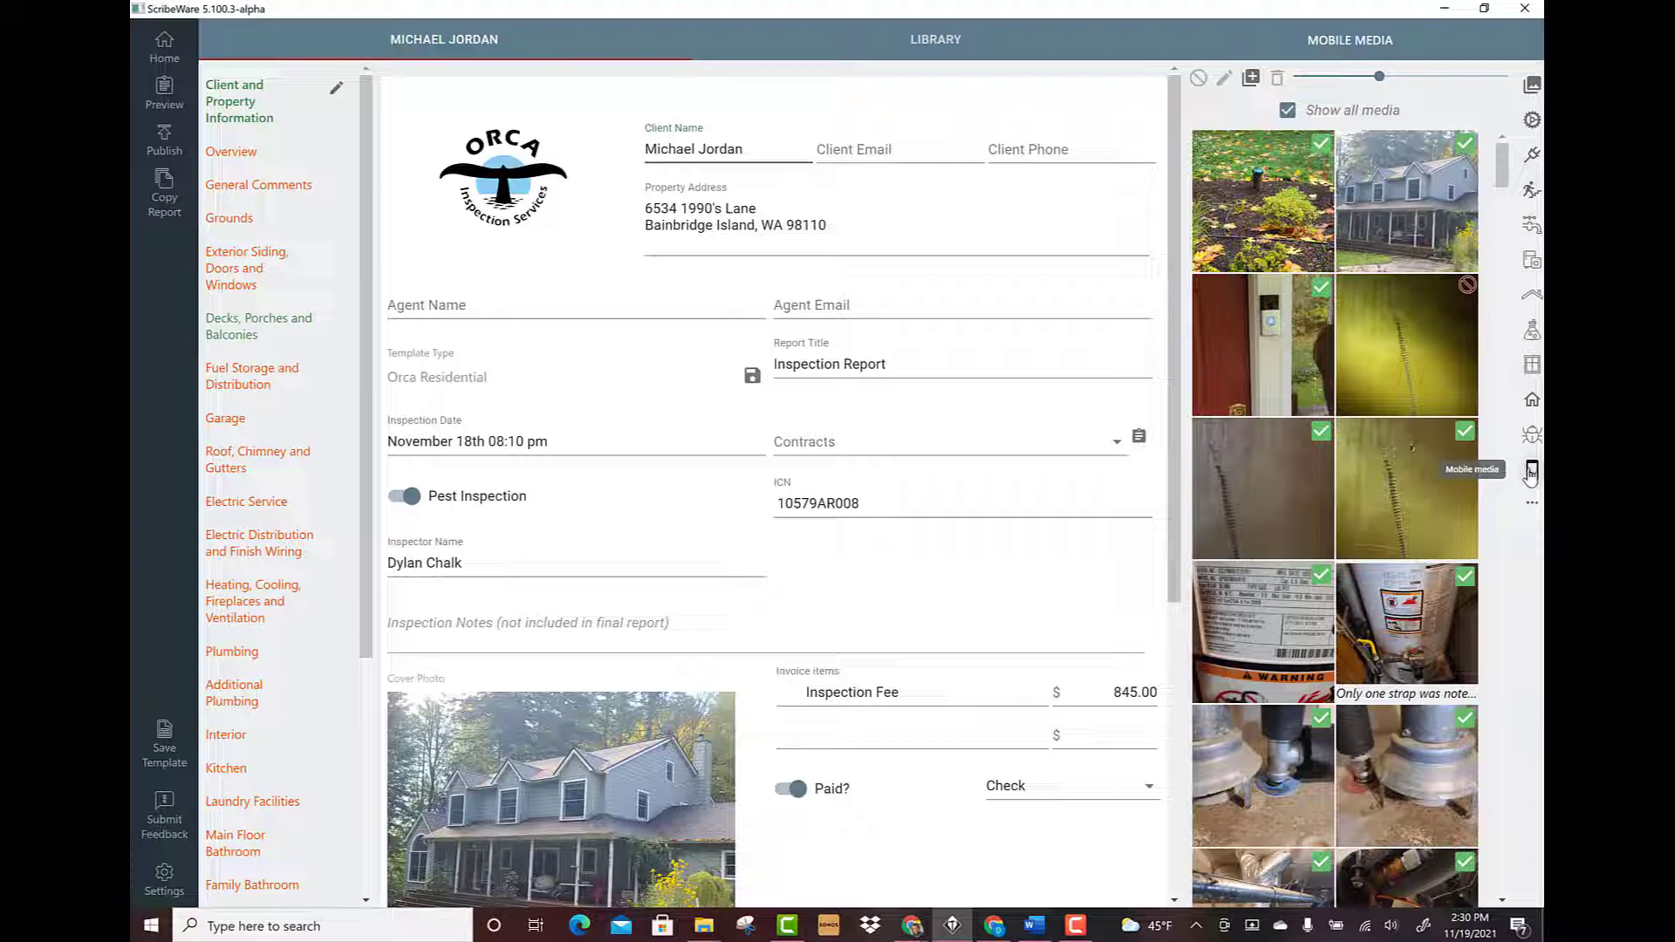
pyautogui.click(1533, 472)
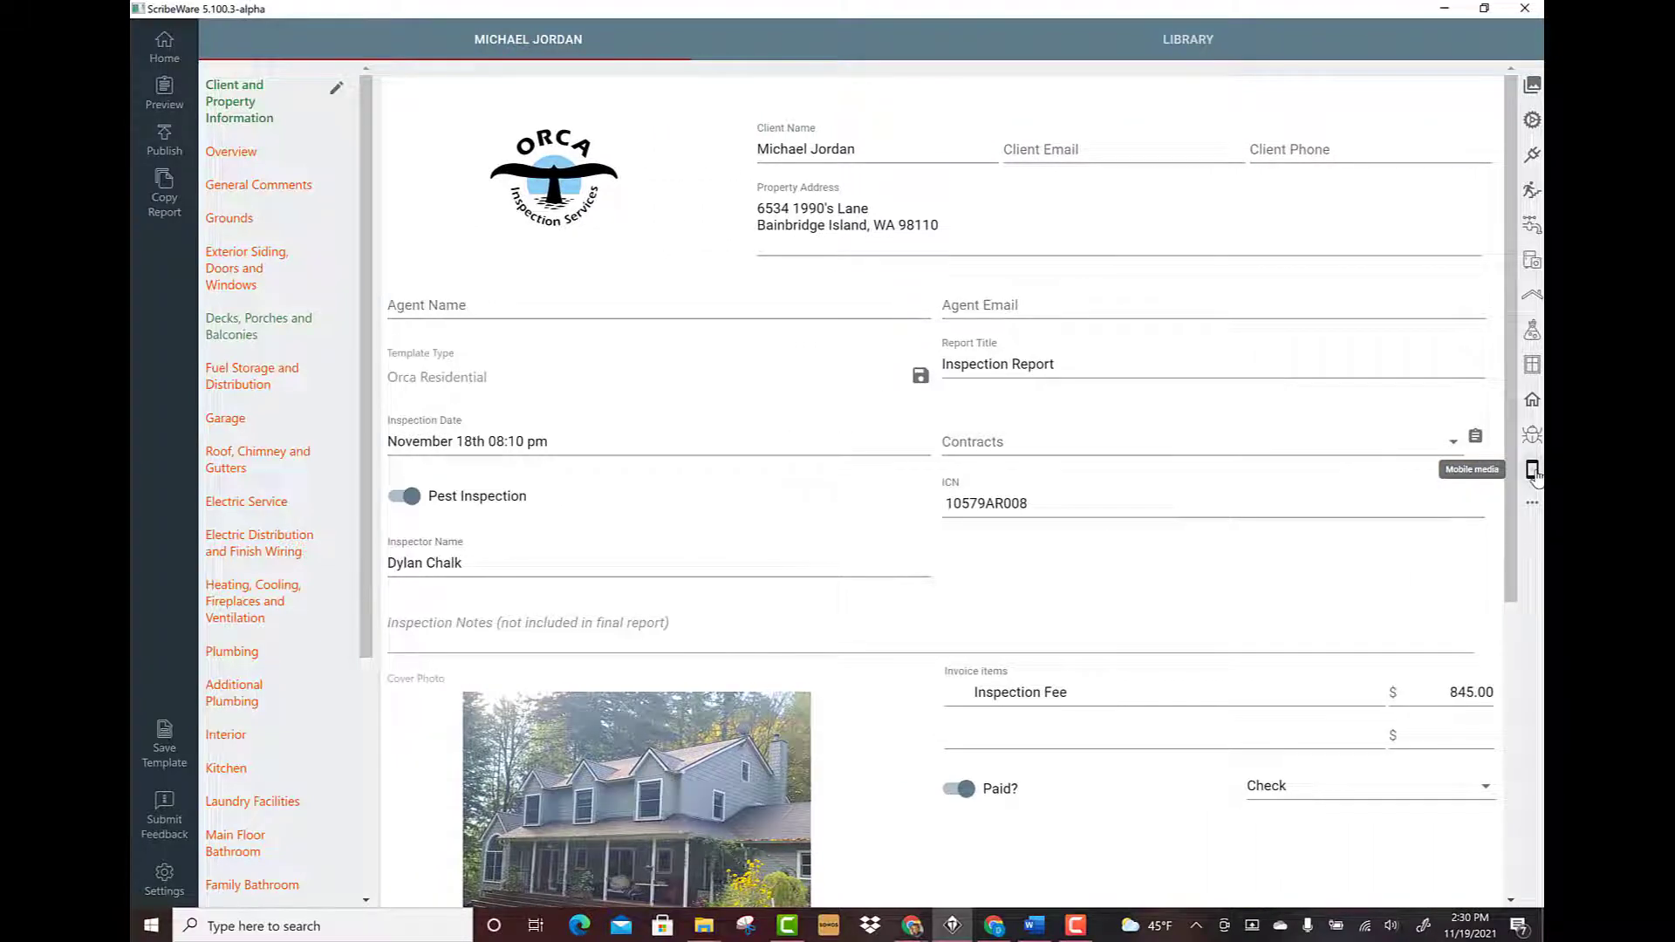
pyautogui.click(1533, 472)
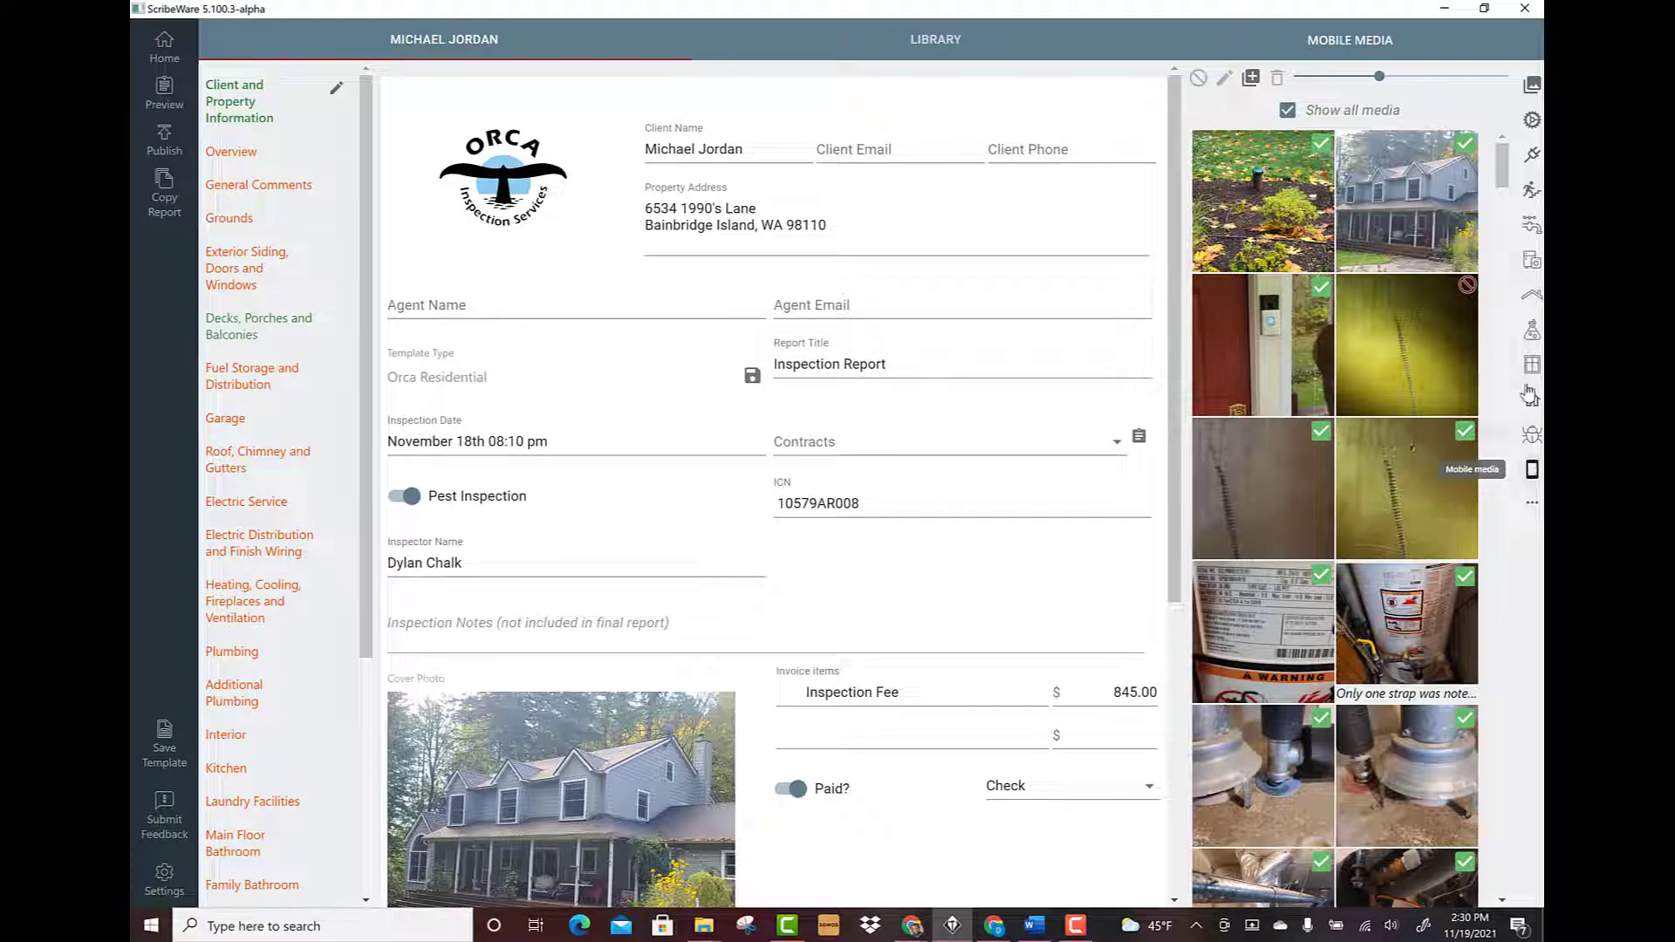
pyautogui.click(1534, 263)
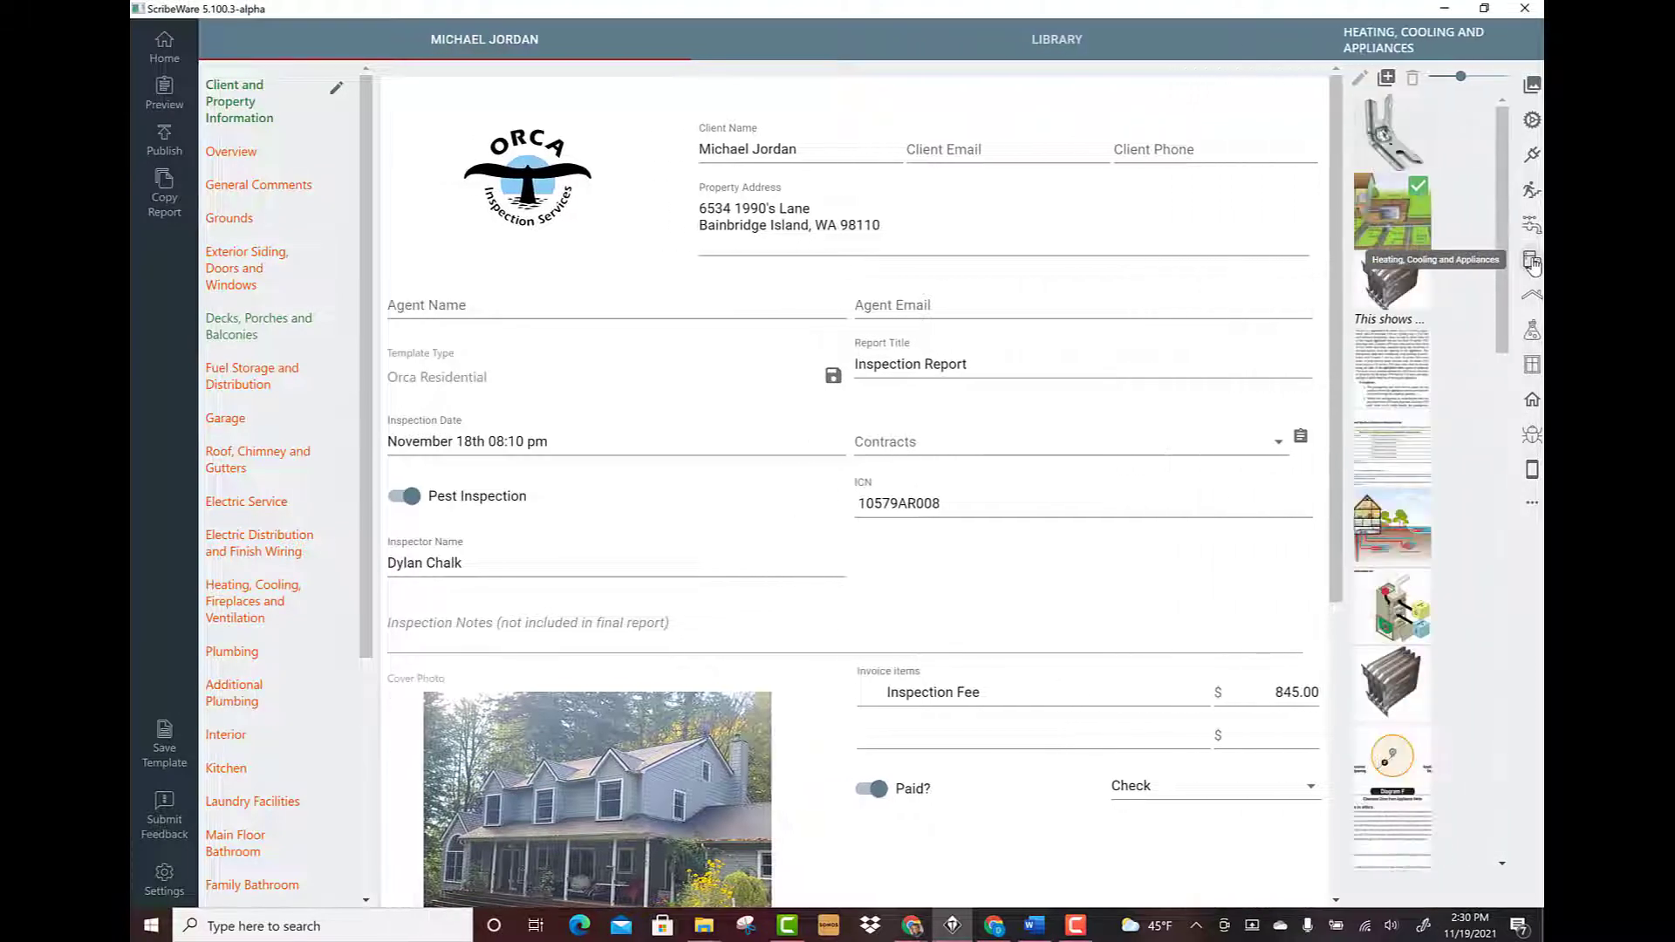
pyautogui.moveTo(1501, 291)
pyautogui.mouseDown()
pyautogui.moveTo(1516, 513)
pyautogui.moveTo(1525, 302)
pyautogui.mouseUp()
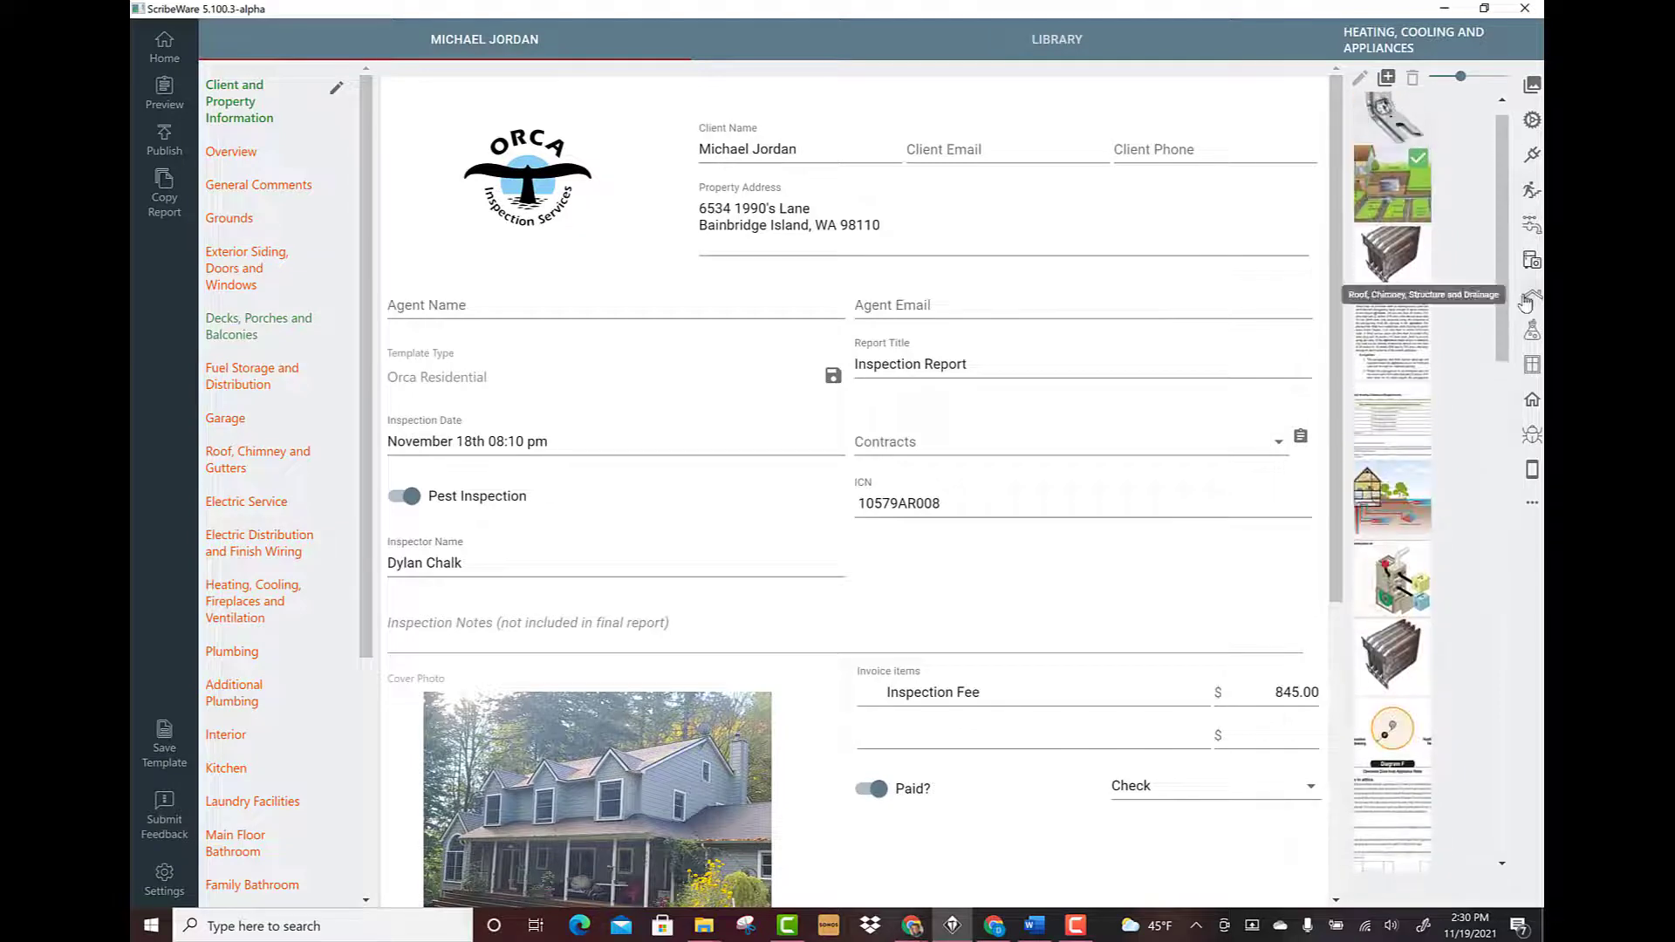
pyautogui.click(1526, 302)
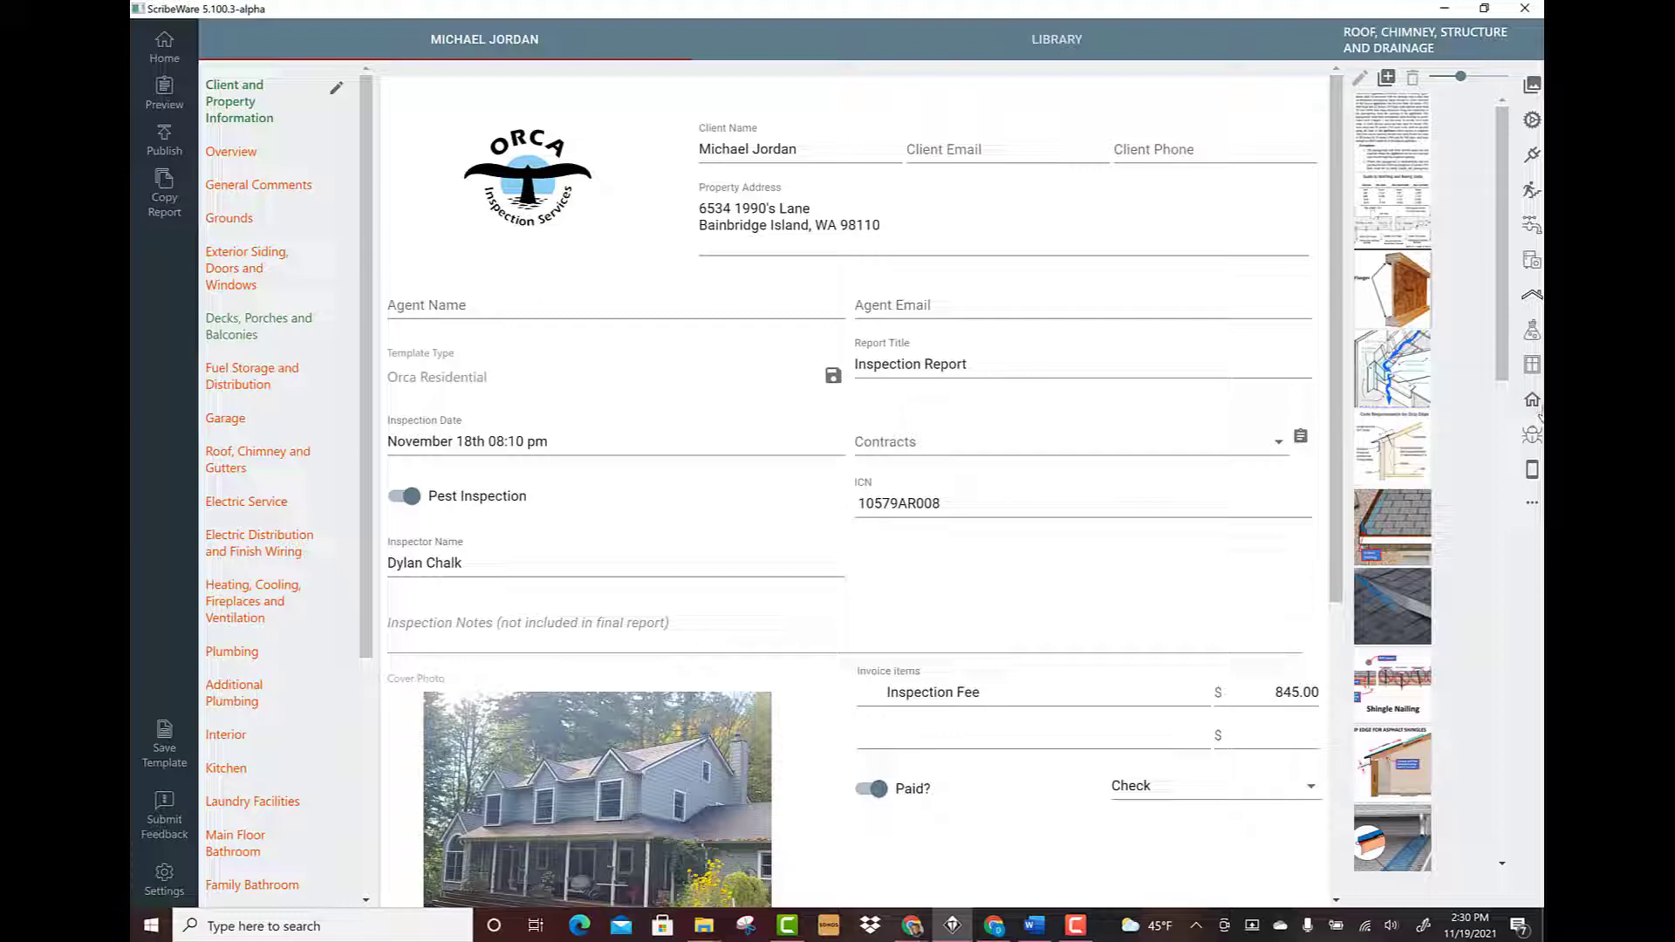
# Step: Return to mobile media and turn off 'Show all media' so only unchecked photos are listed
pyautogui.click(1529, 469)
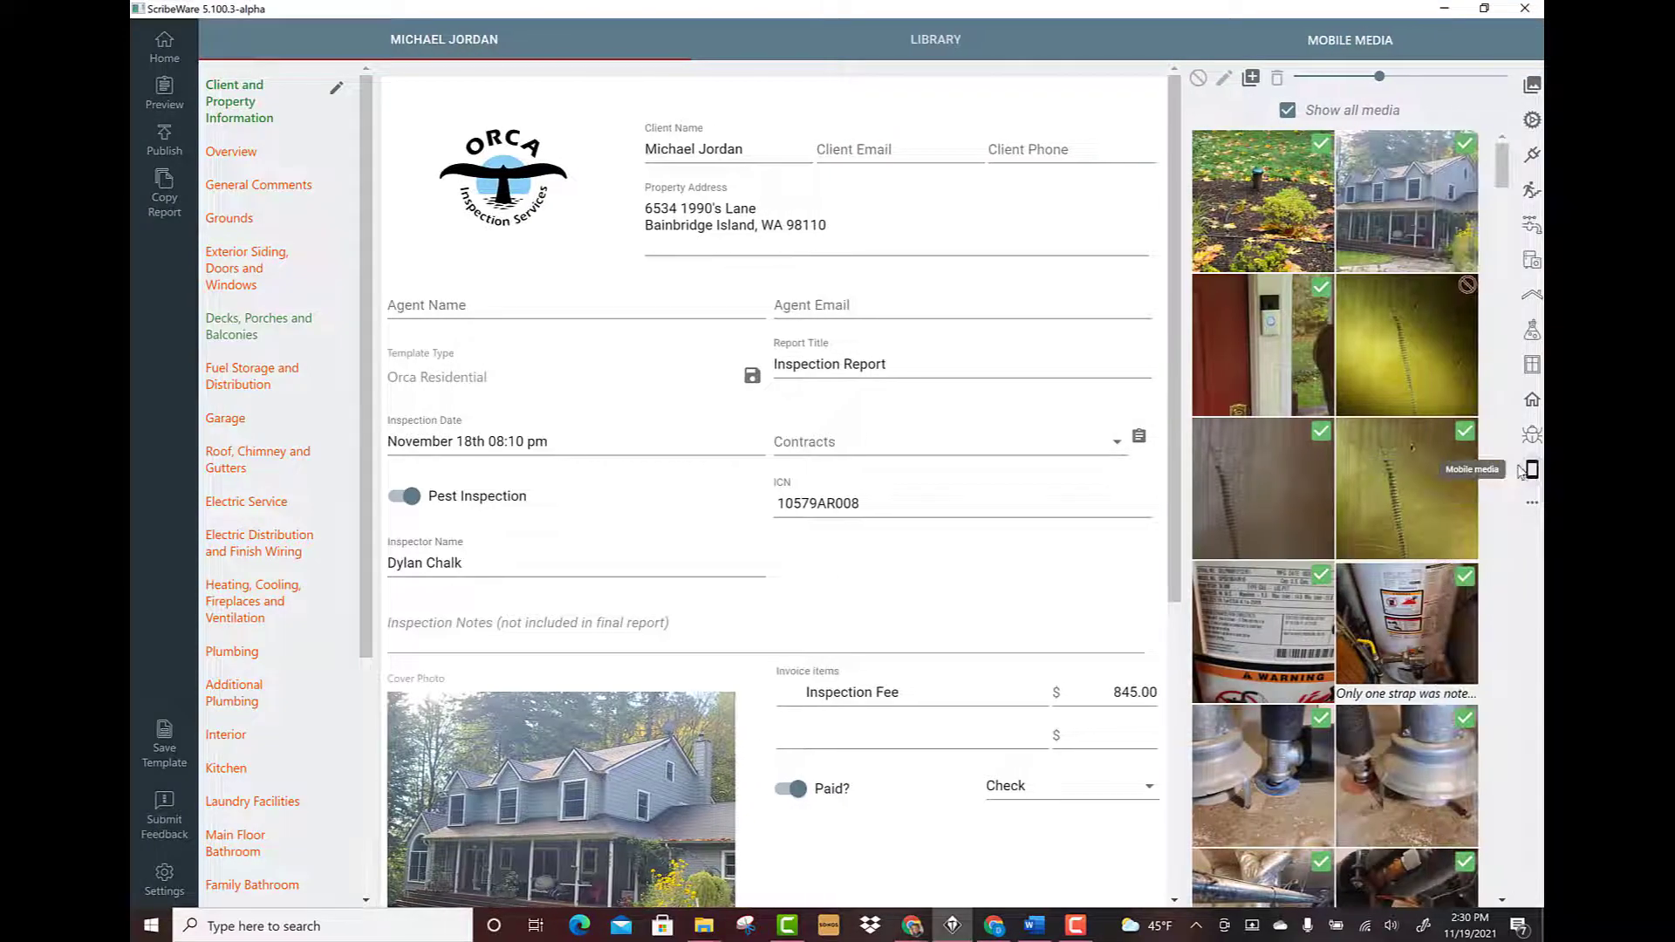
pyautogui.moveTo(1508, 166)
pyautogui.mouseDown()
pyautogui.moveTo(1520, 266)
pyautogui.moveTo(1519, 144)
pyautogui.mouseUp()
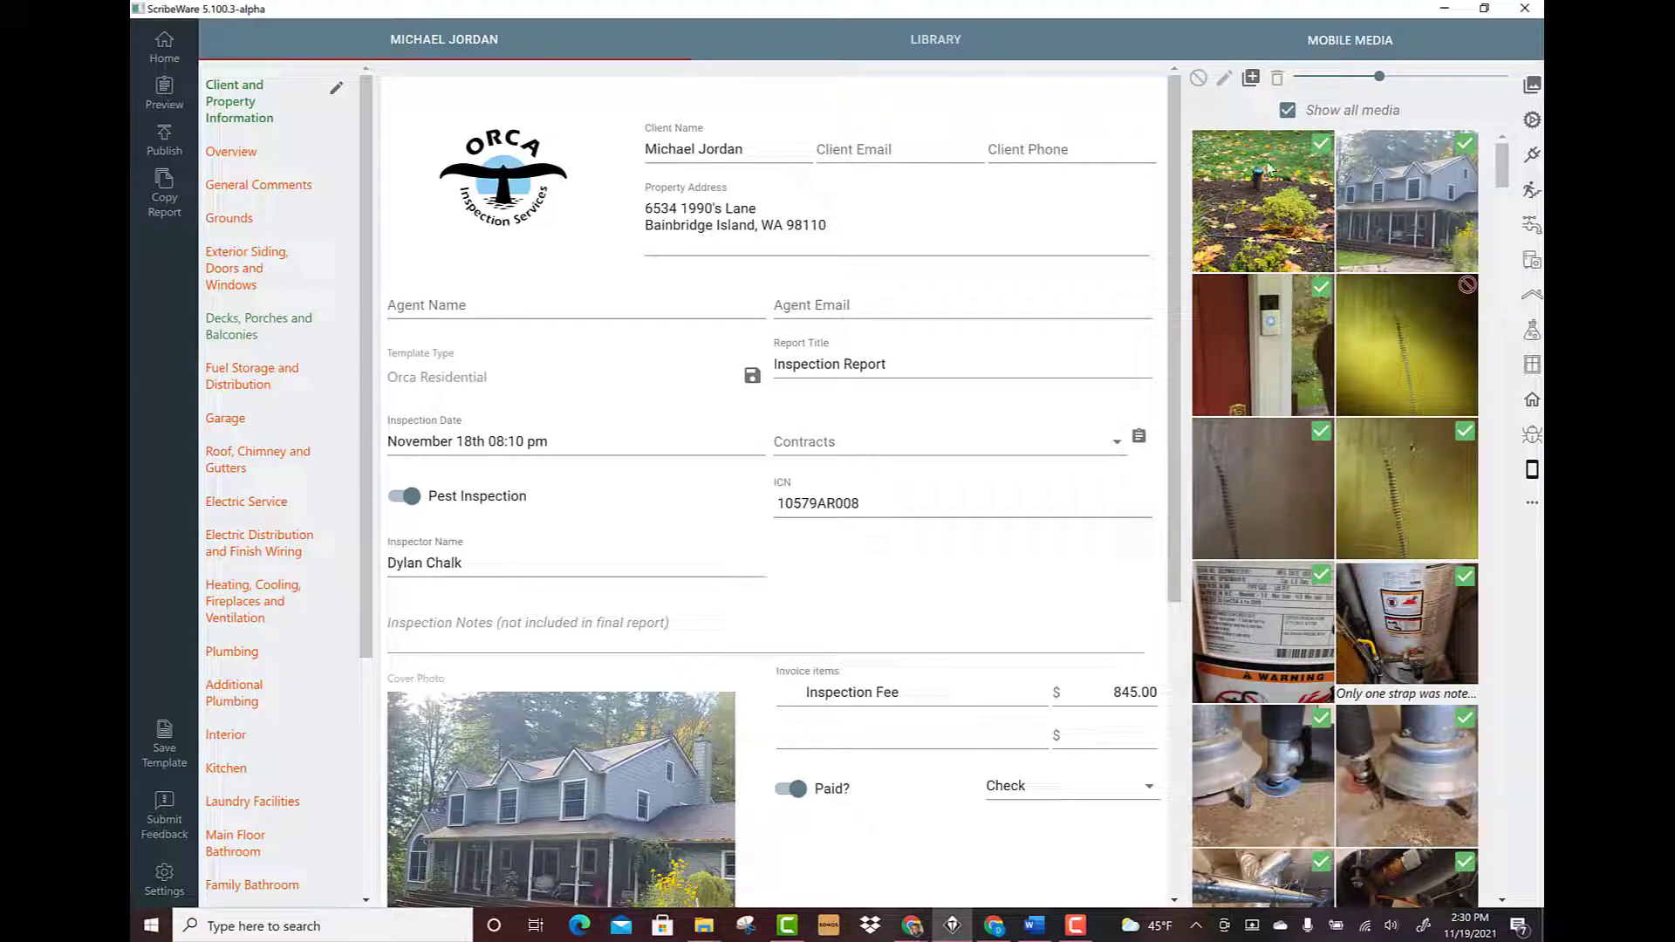
pyautogui.click(1287, 111)
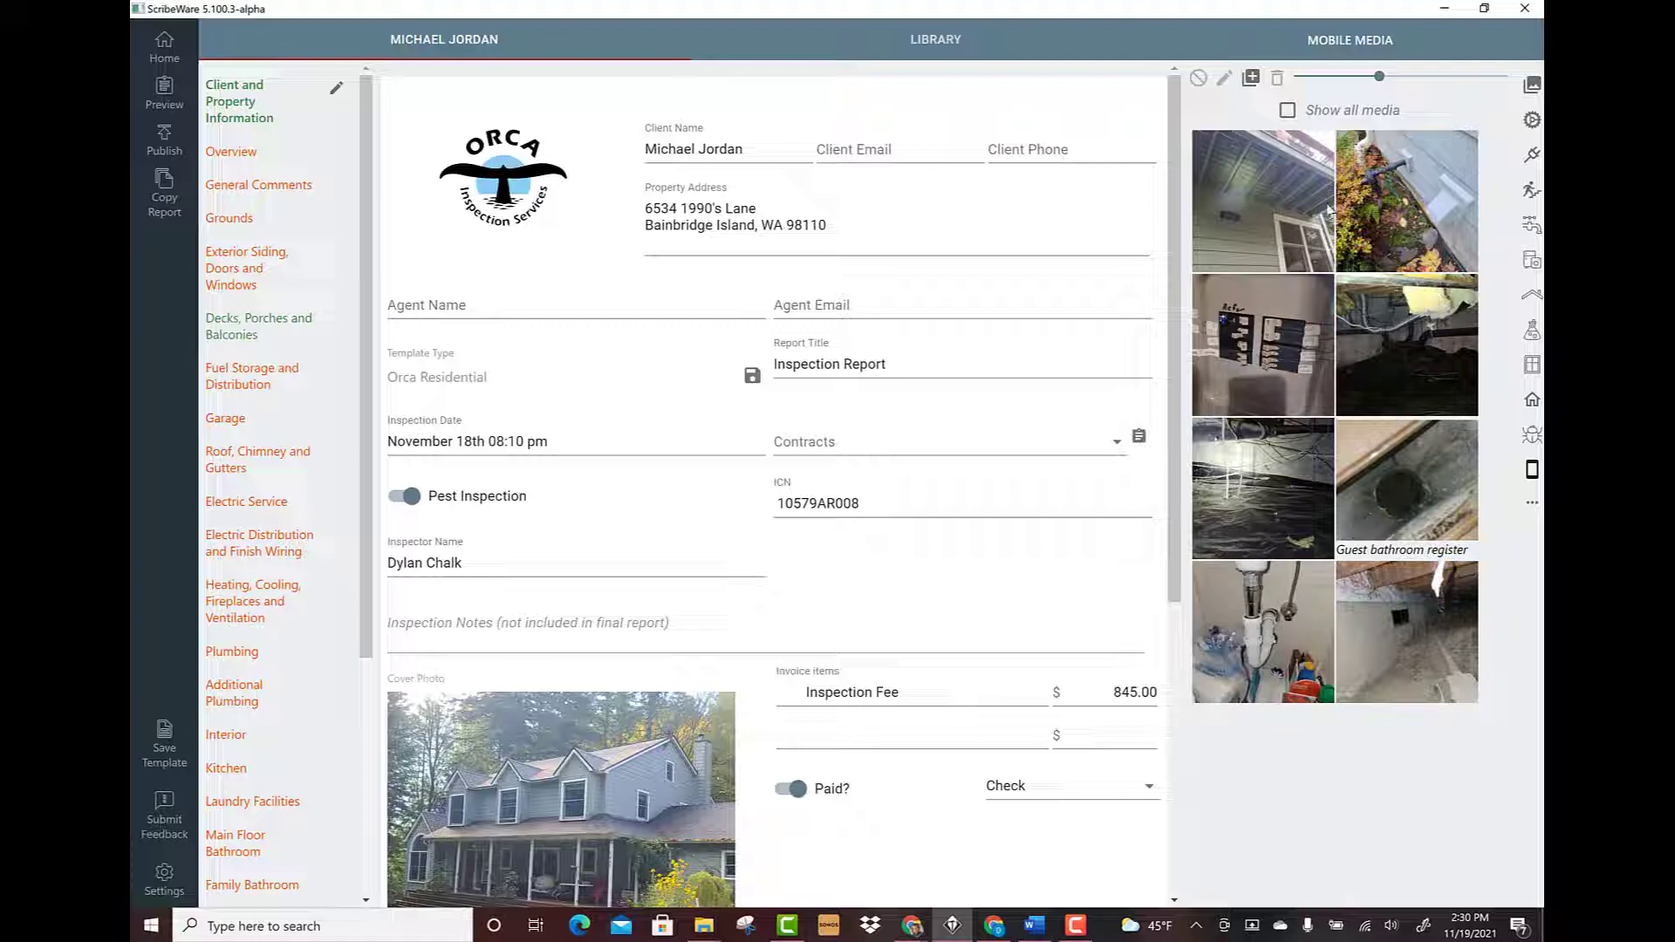
pyautogui.click(1287, 111)
pyautogui.click(1287, 111)
# Step: Add media from SDHC (D:) > DCIM > 100FLUKE, importing IR008394 through IR008406
pyautogui.click(1253, 80)
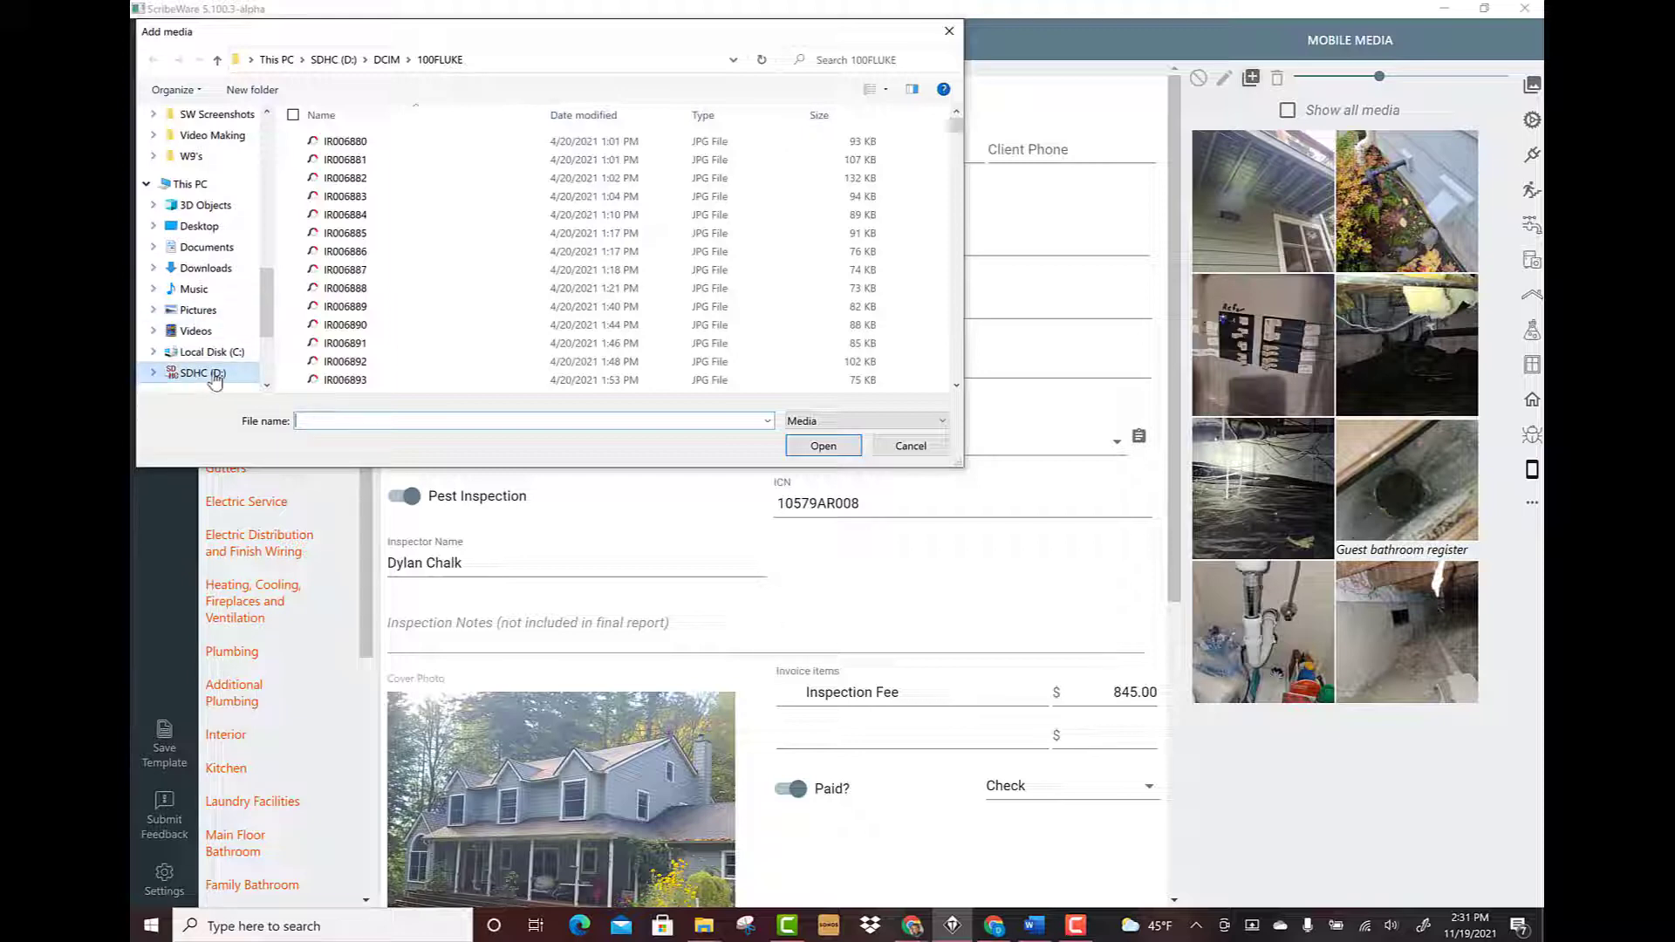
pyautogui.moveTo(957, 127); pyautogui.dragTo(960, 381)
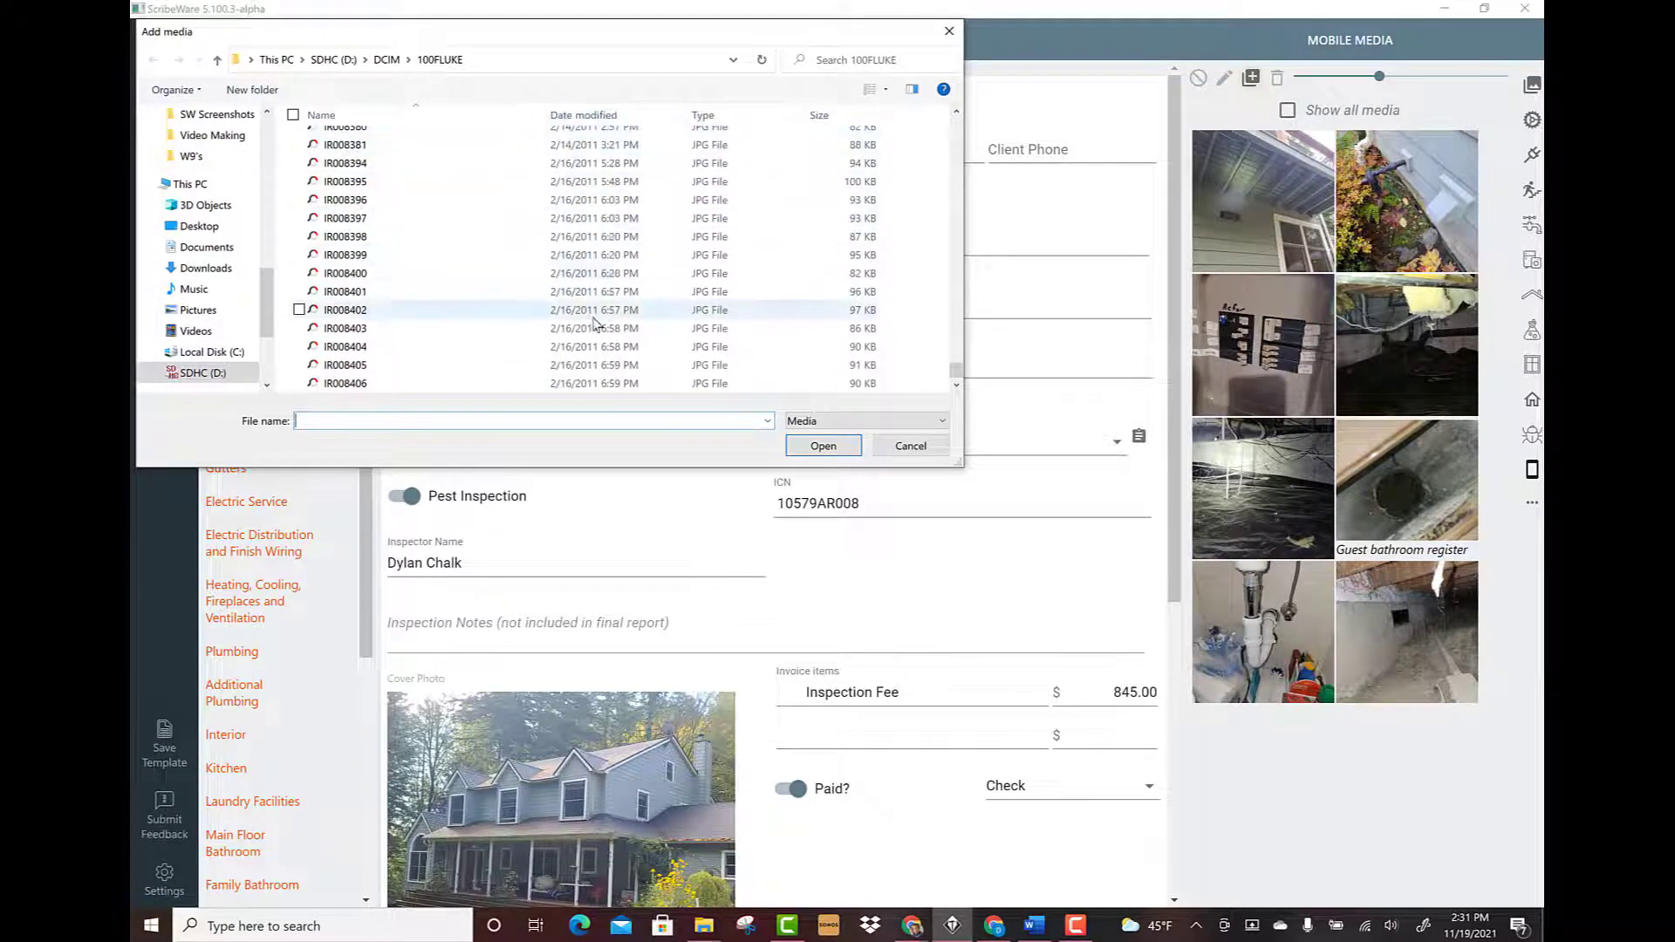
pyautogui.click(589, 384)
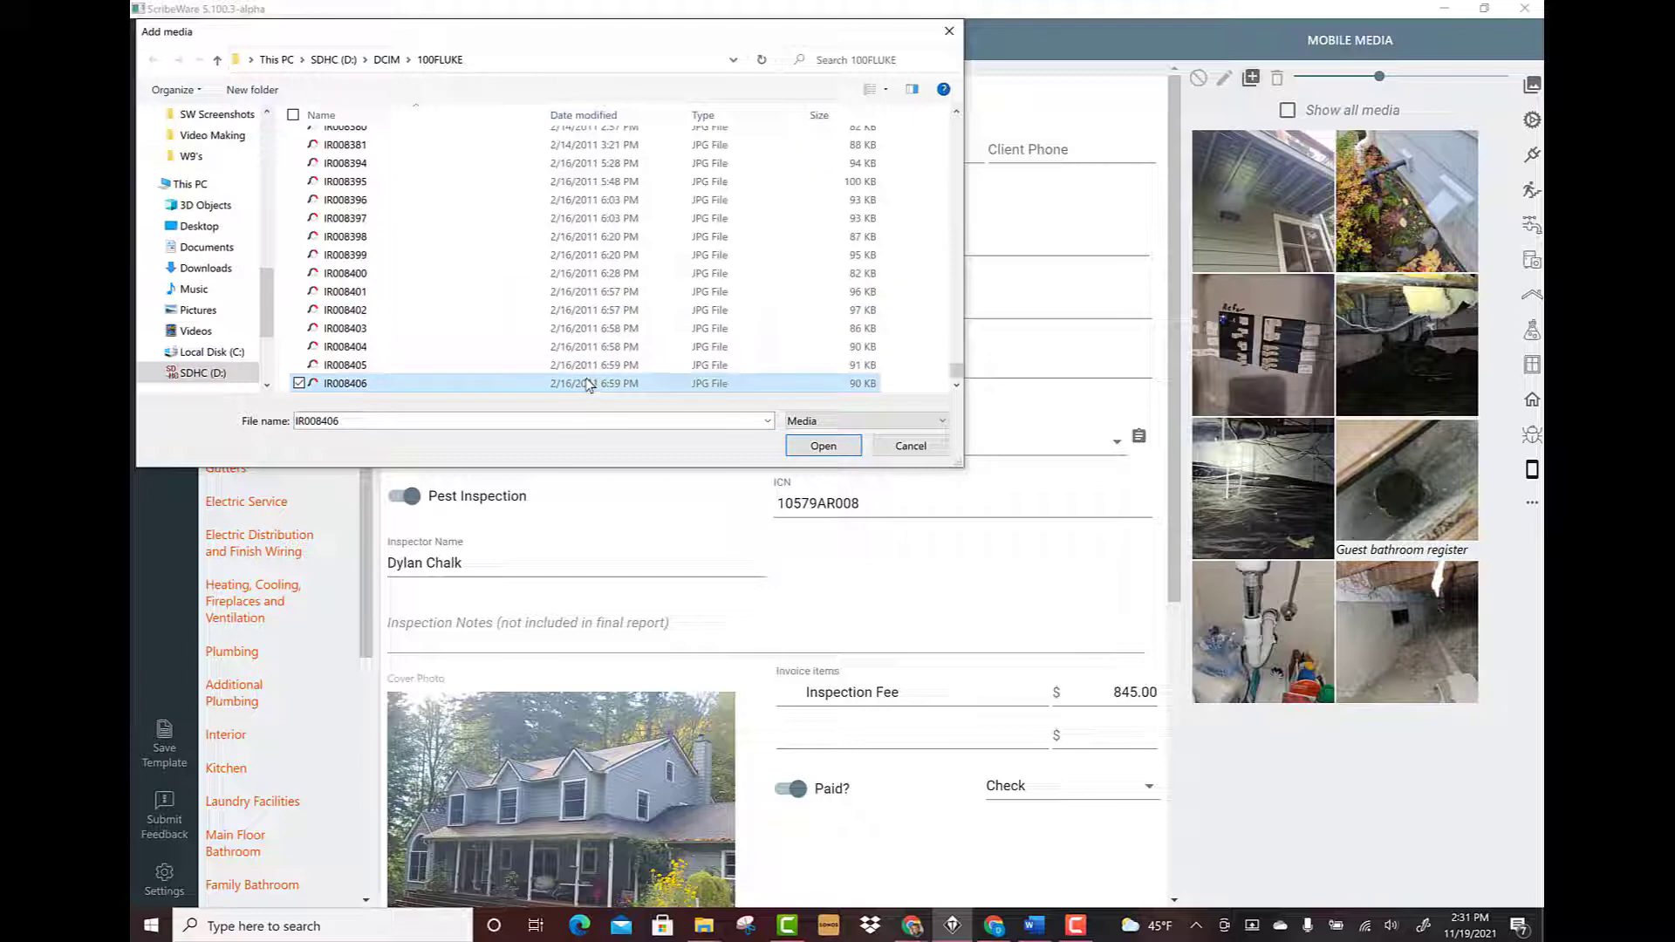
pyautogui.keyDown('shift'); pyautogui.click(586, 164); pyautogui.keyUp('shift')
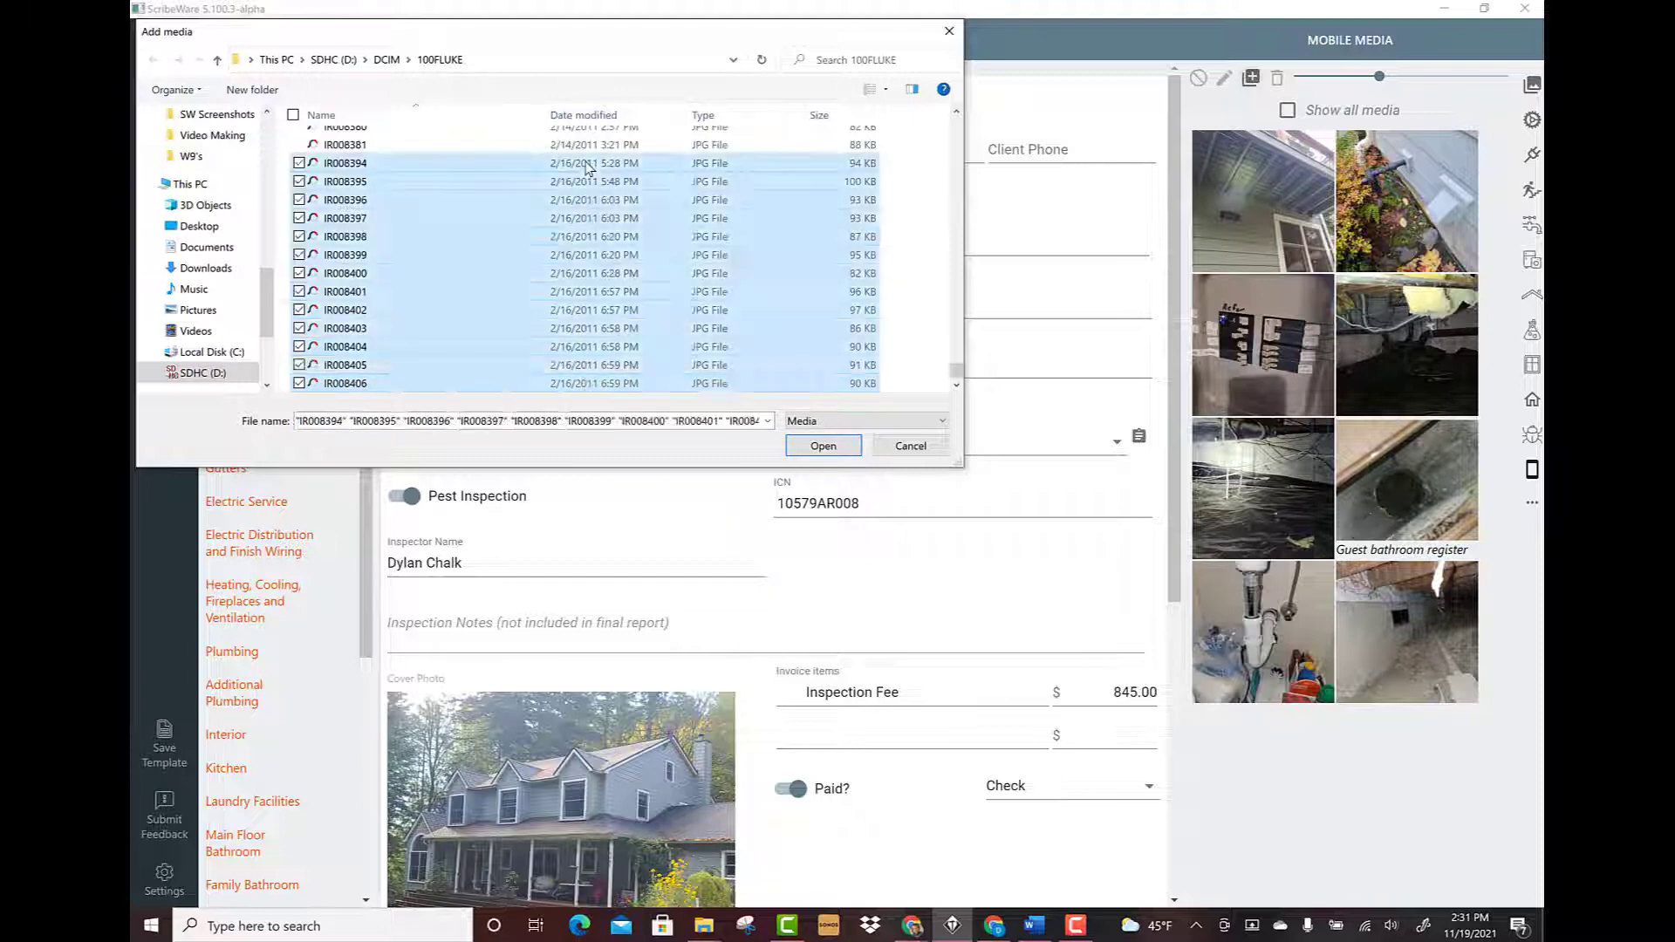
pyautogui.click(792, 449)
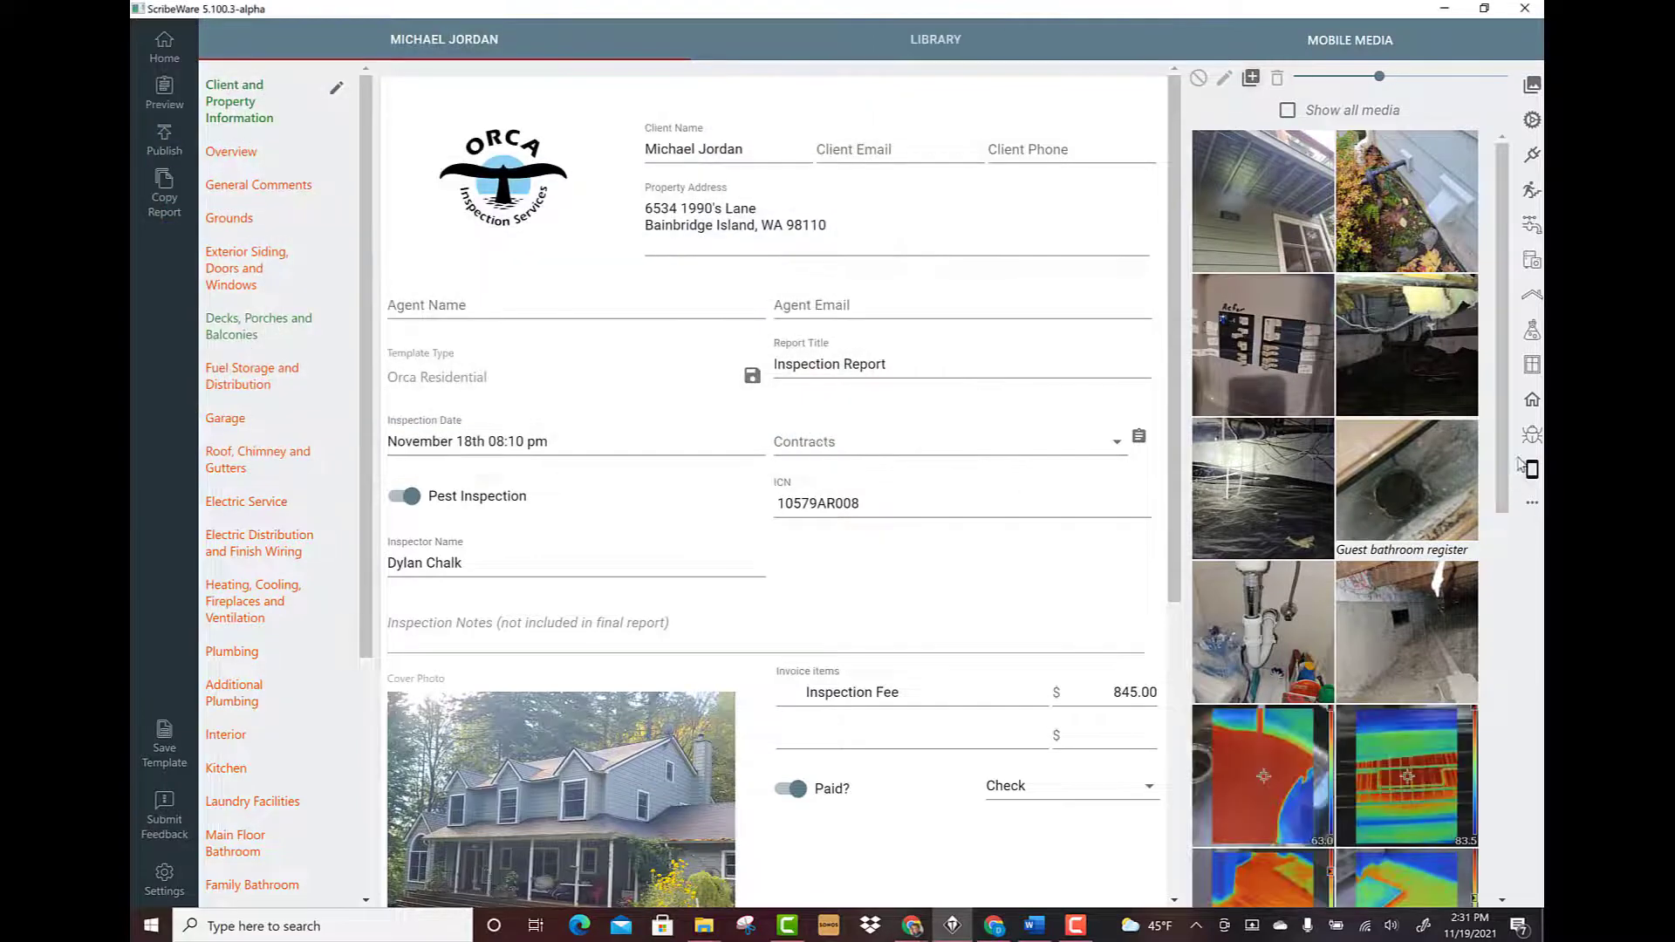
# Step: Under Heating, Cooling, Fireplaces and Ventilation > Additional Heat Sources, choose 'Radiant Floor - Include IR Images'
pyautogui.moveTo(1500, 463); pyautogui.dragTo(1496, 652)
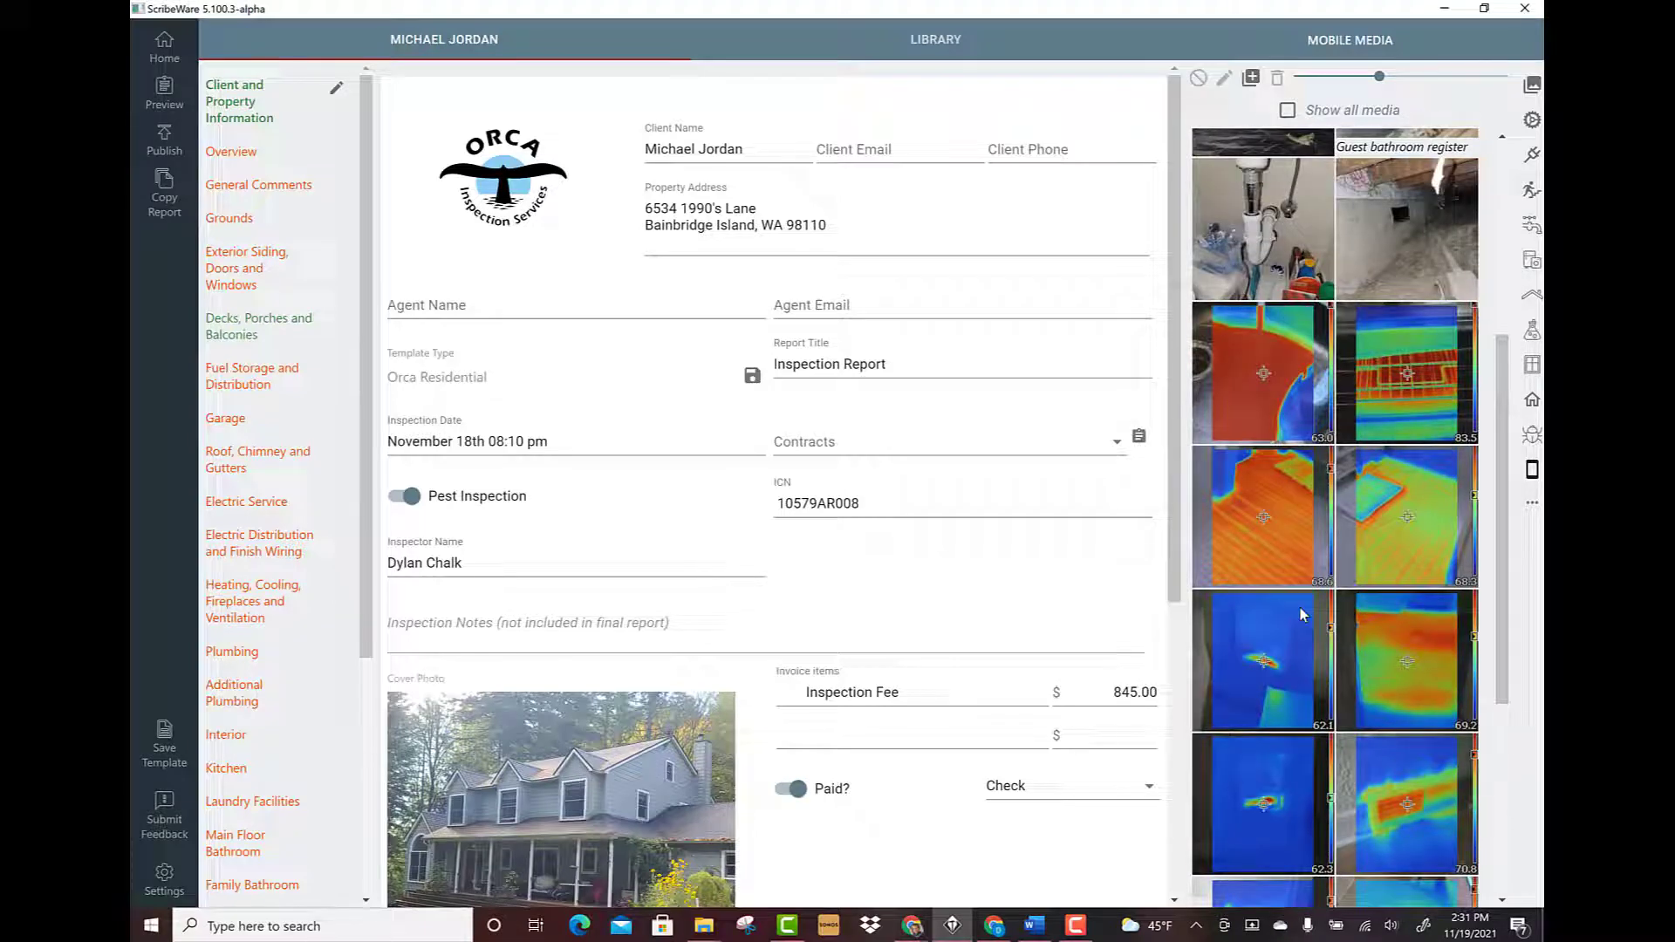
pyautogui.scroll(-3, 264, 455)
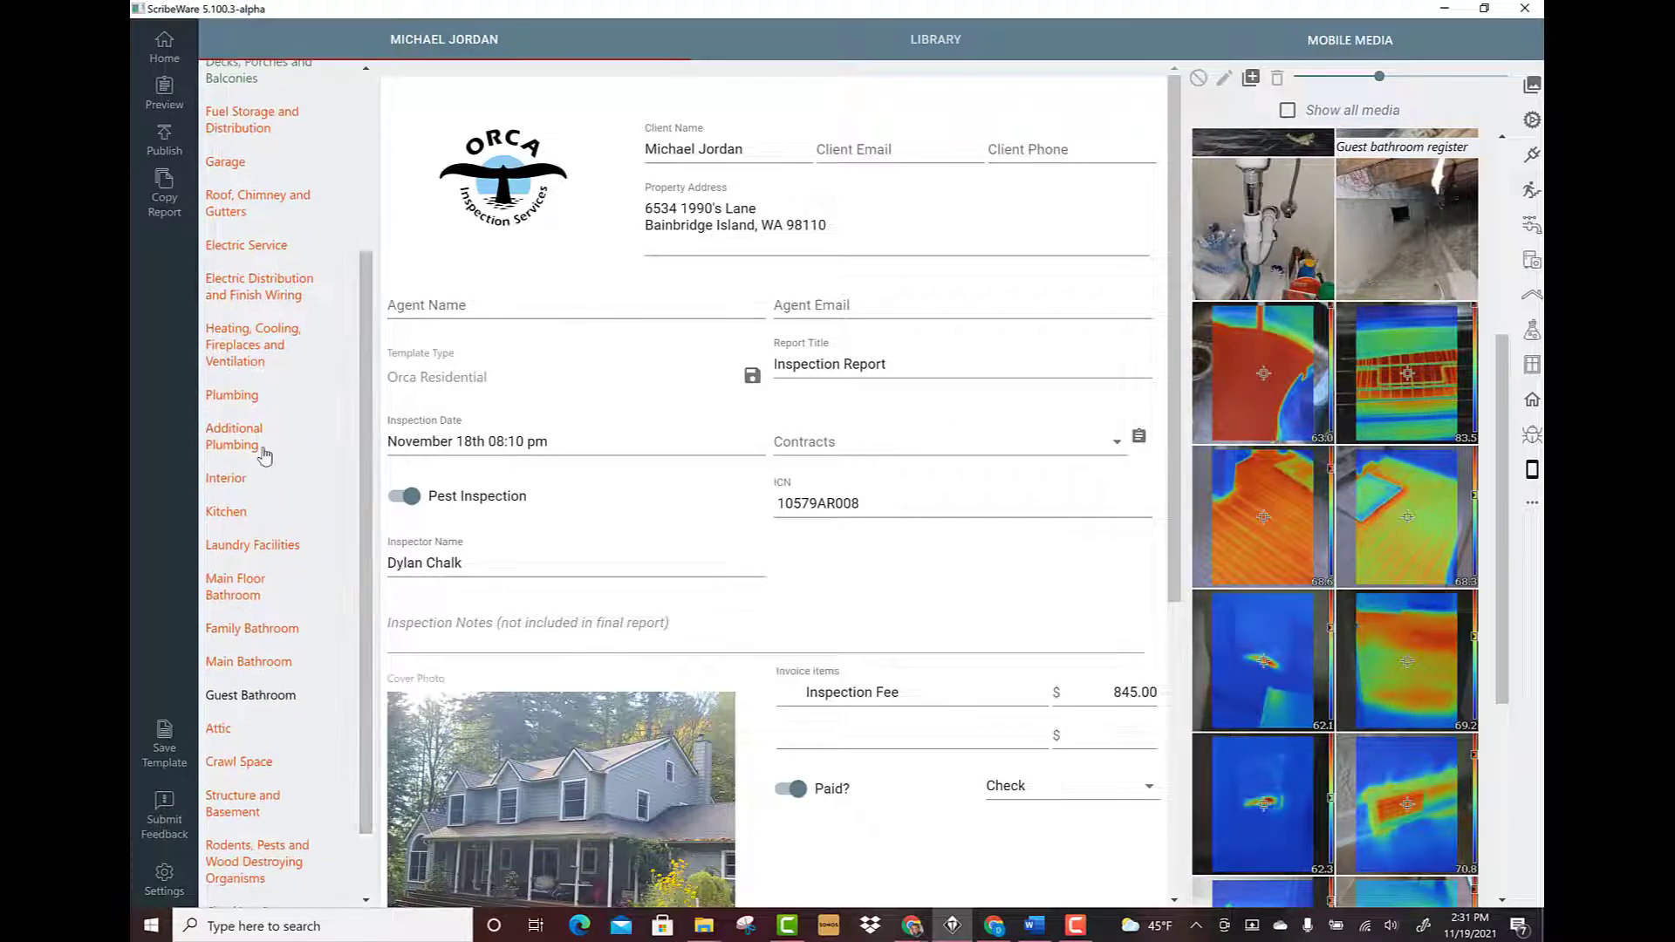
pyautogui.click(230, 456)
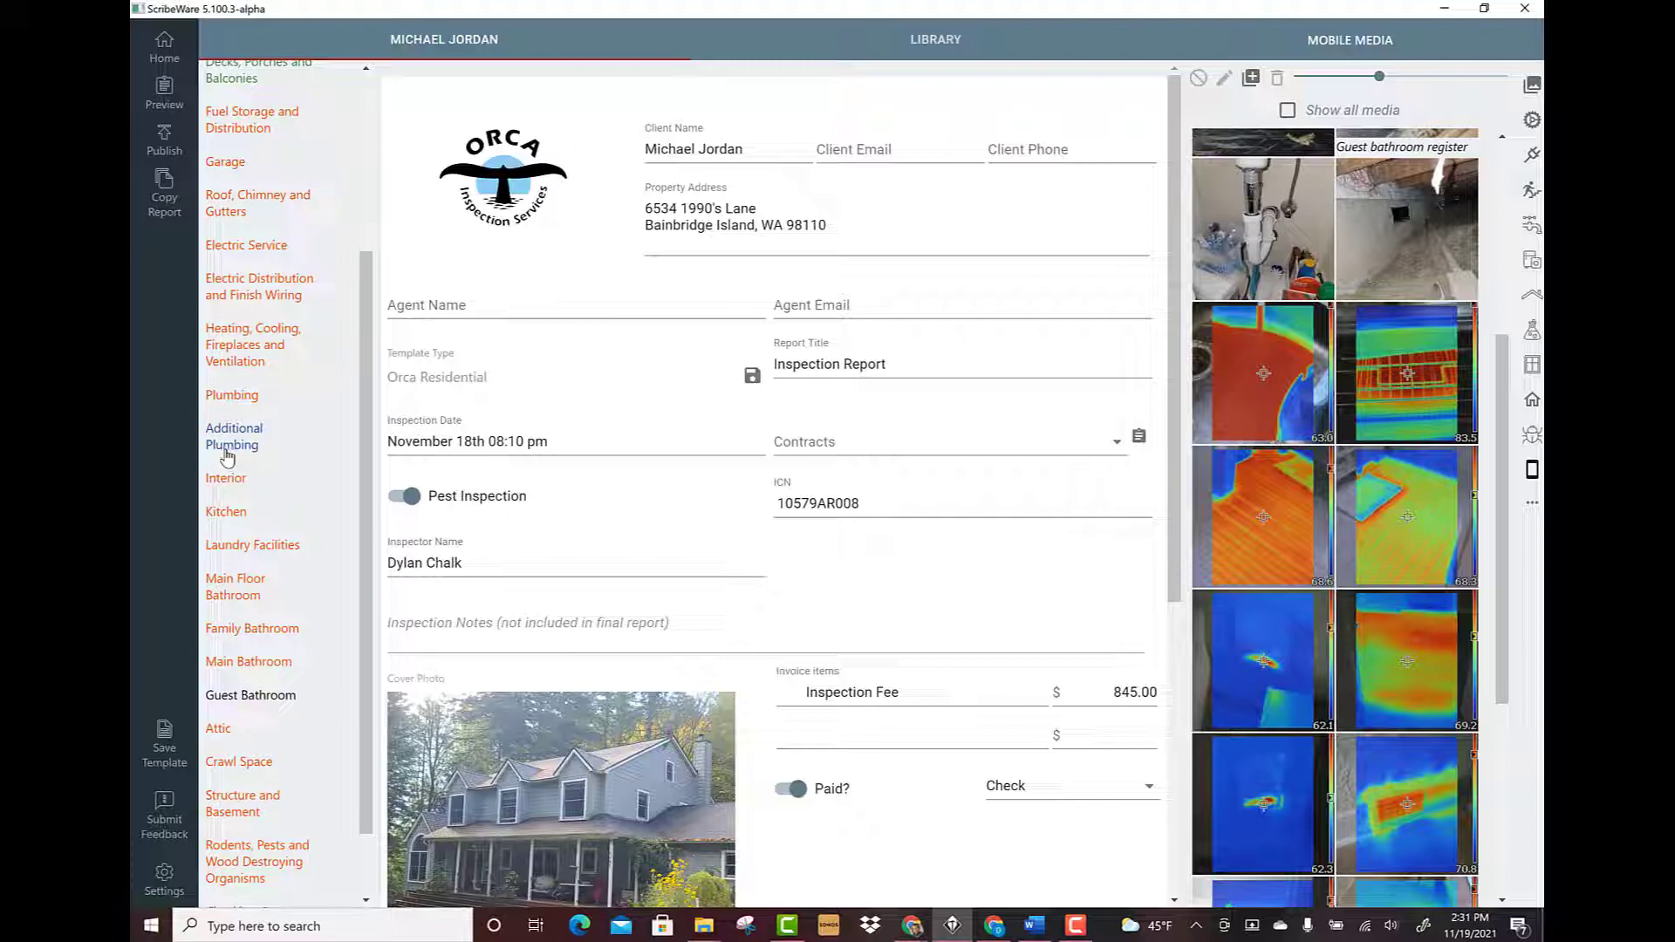
pyautogui.click(228, 356)
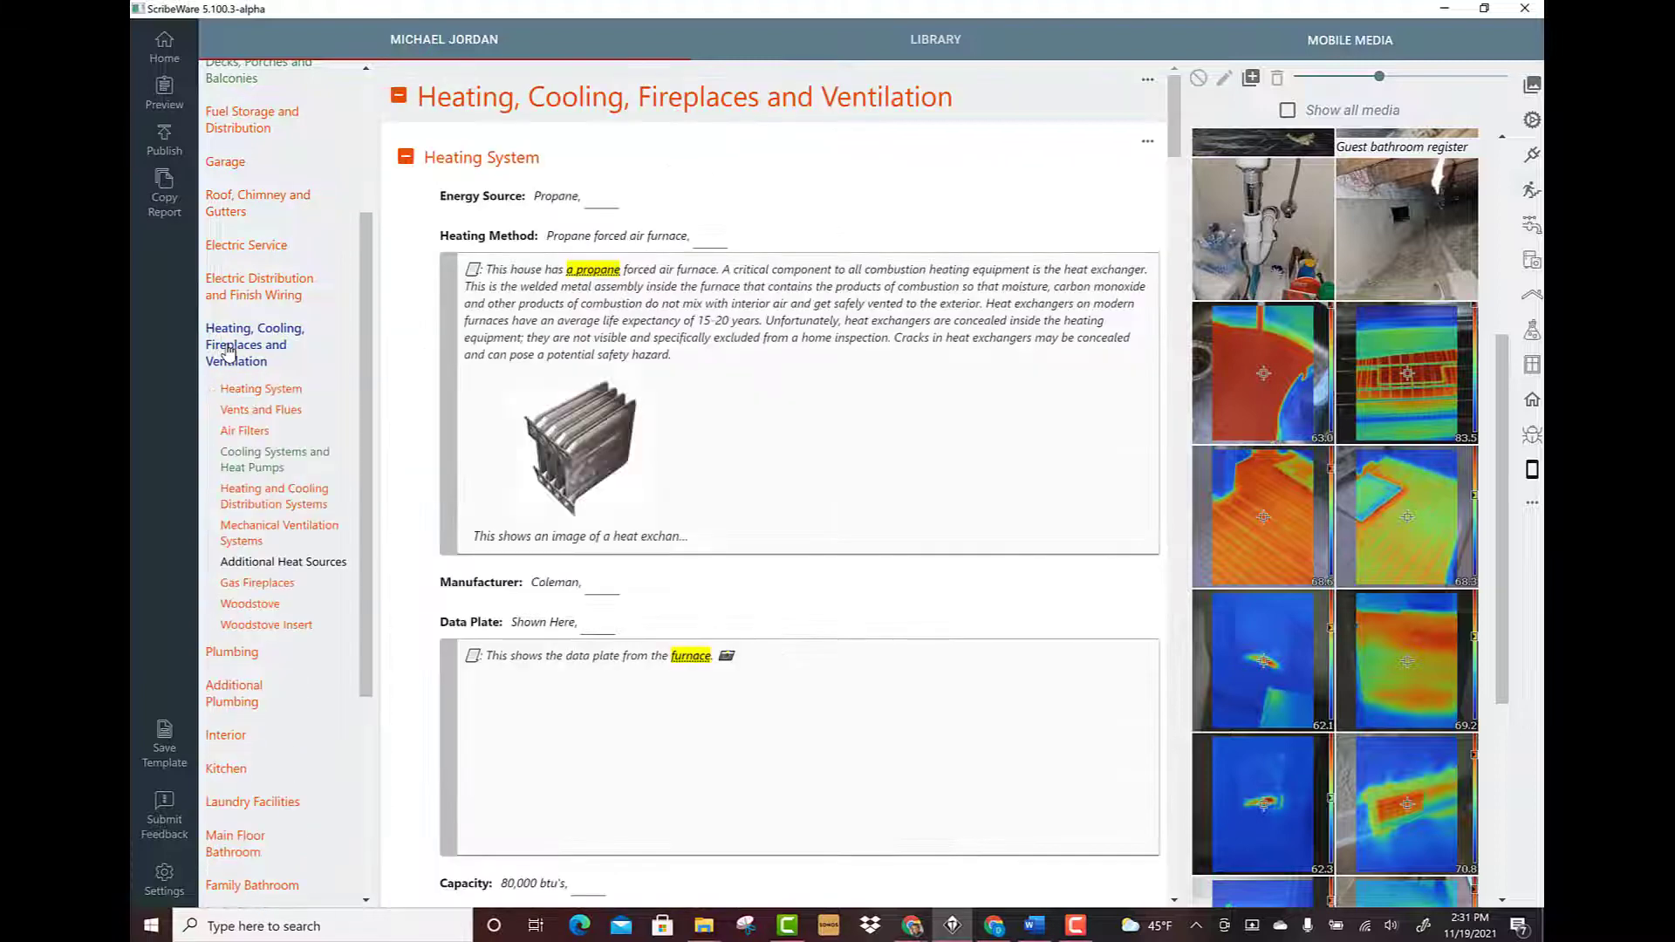
pyautogui.click(262, 563)
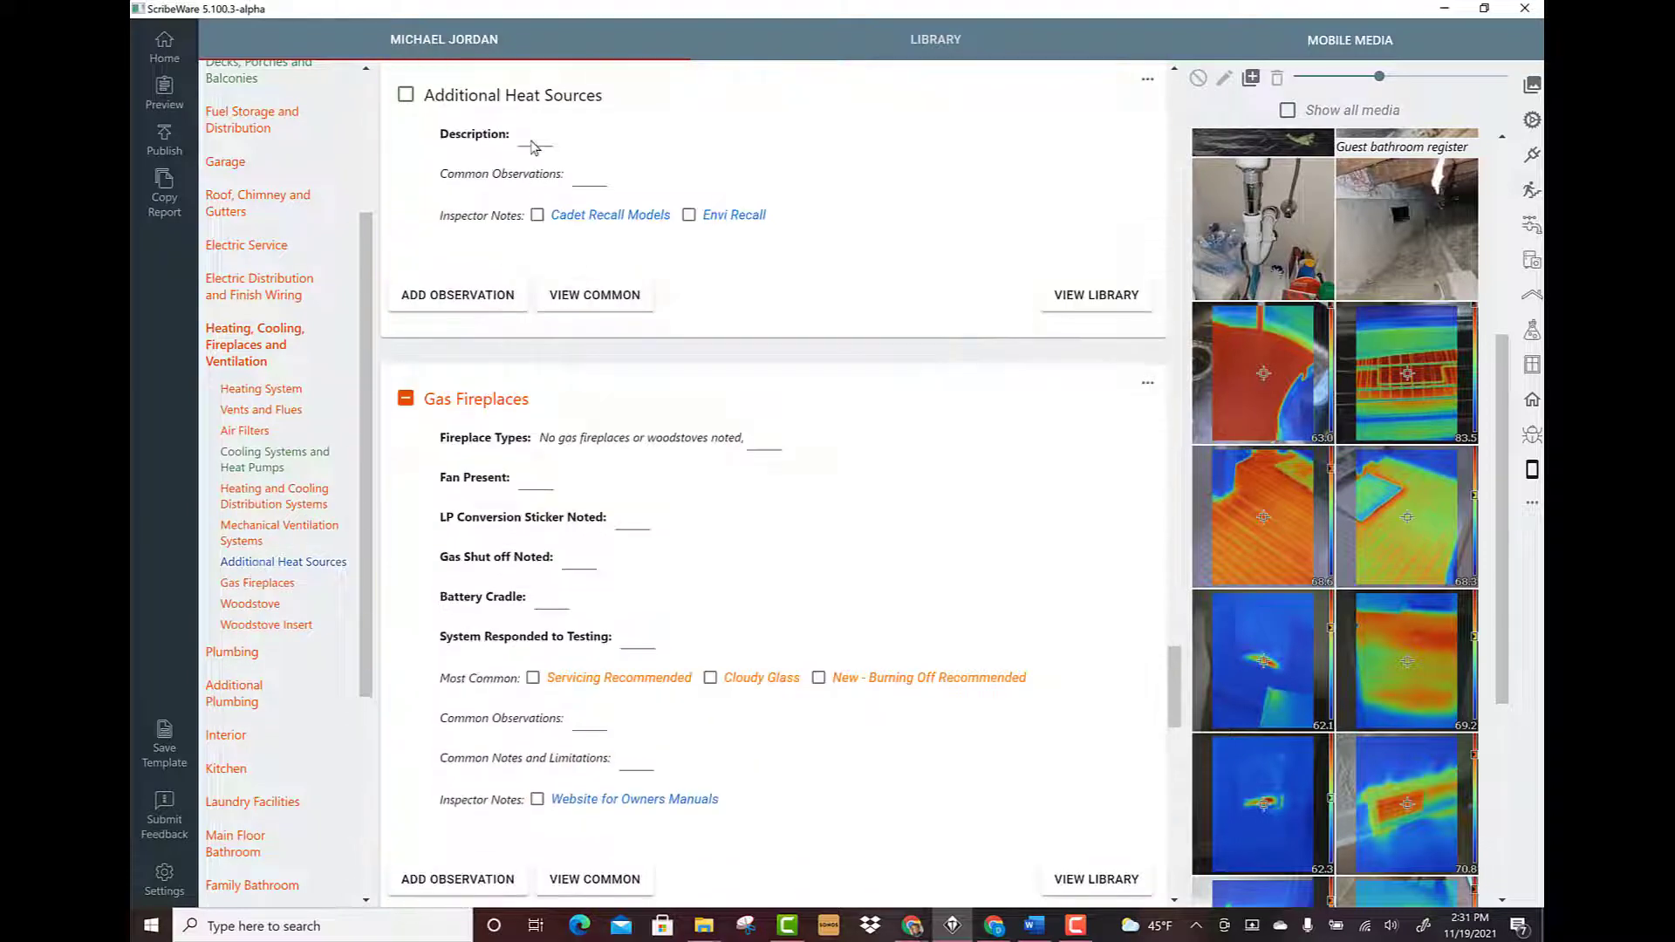
pyautogui.click(534, 142)
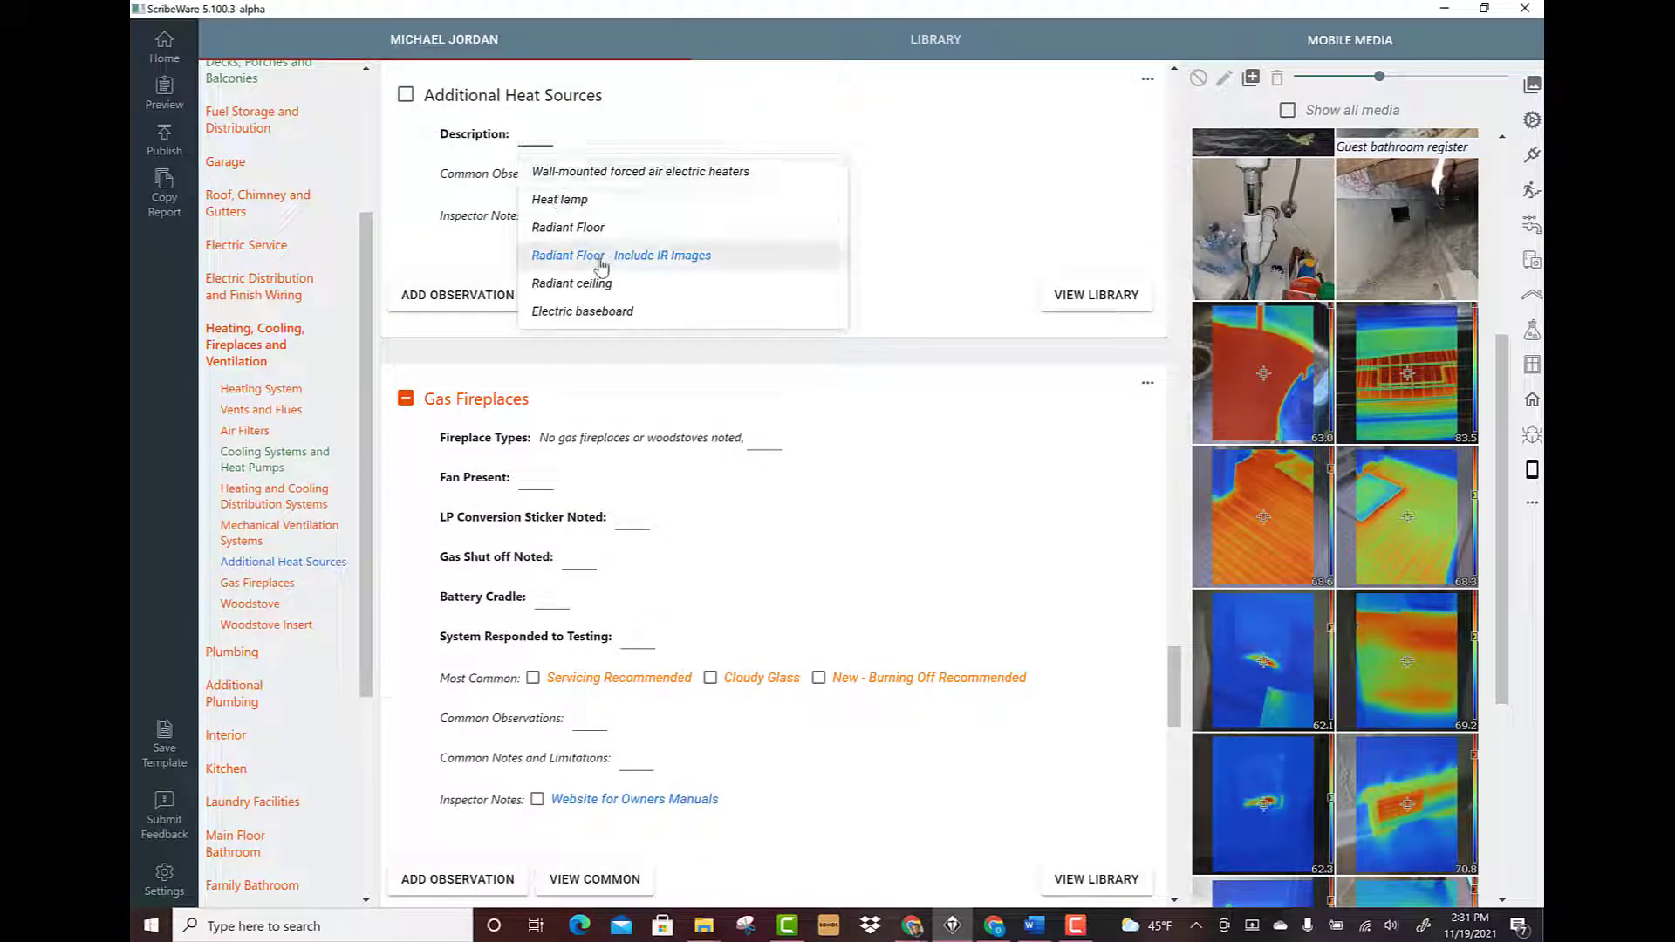
pyautogui.click(662, 262)
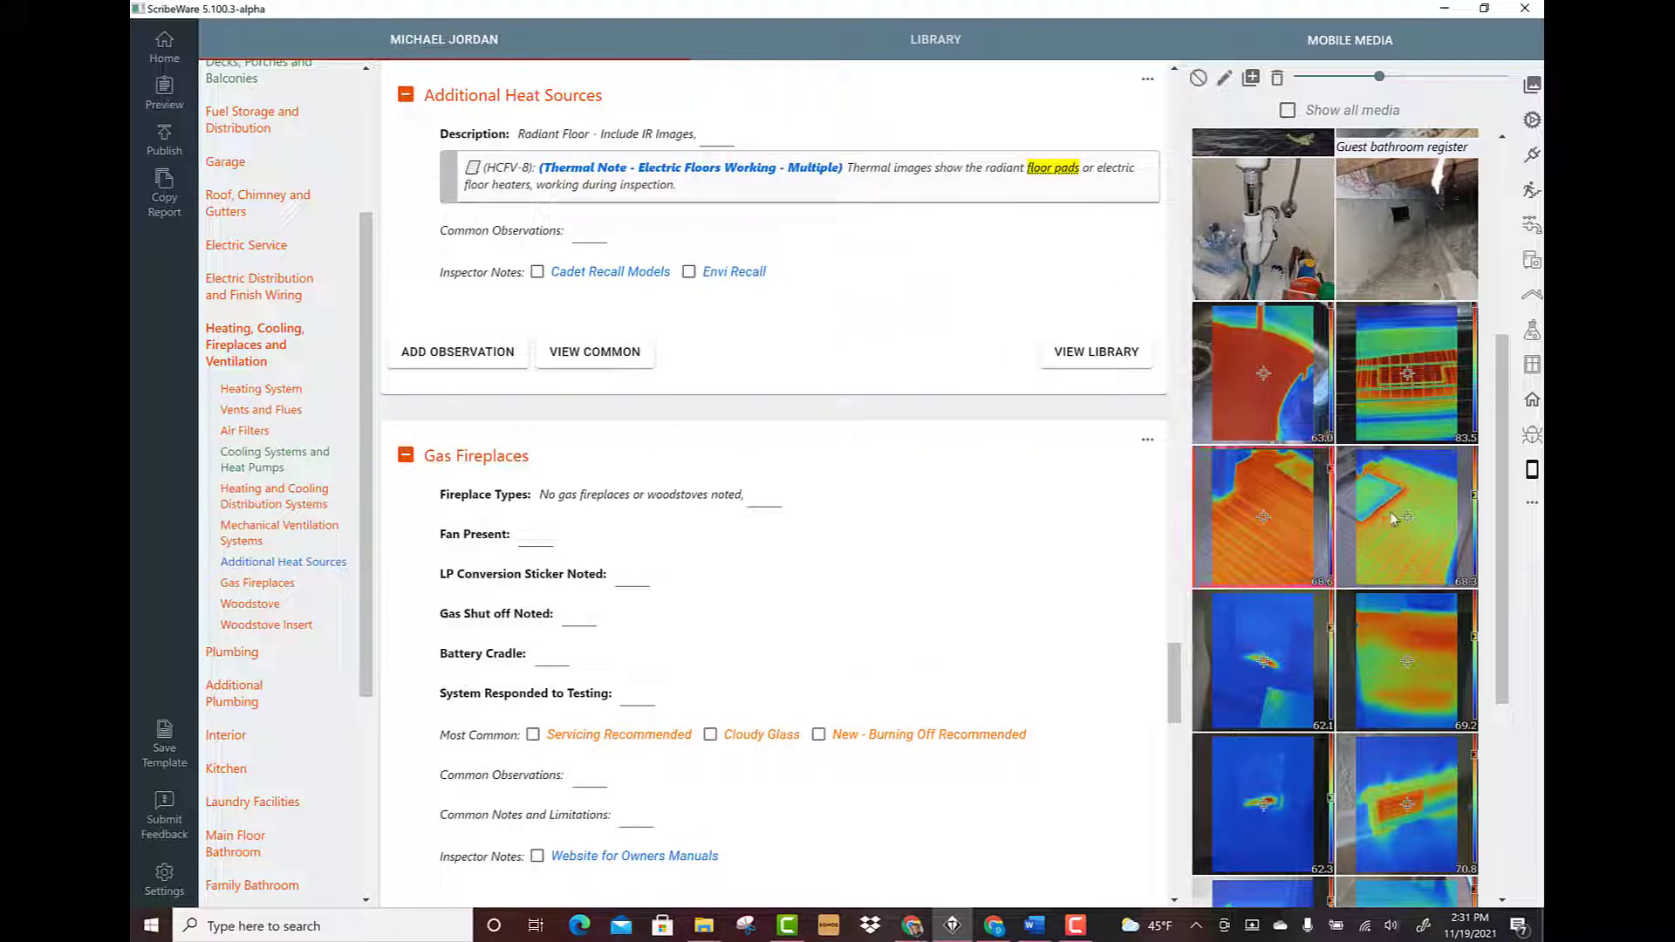
# Step: Place the 79.7°F and 78.7°F thermal images in the radiant floor note and delete a stray dark photo
pyautogui.moveTo(1324, 530); pyautogui.dragTo(870, 194)
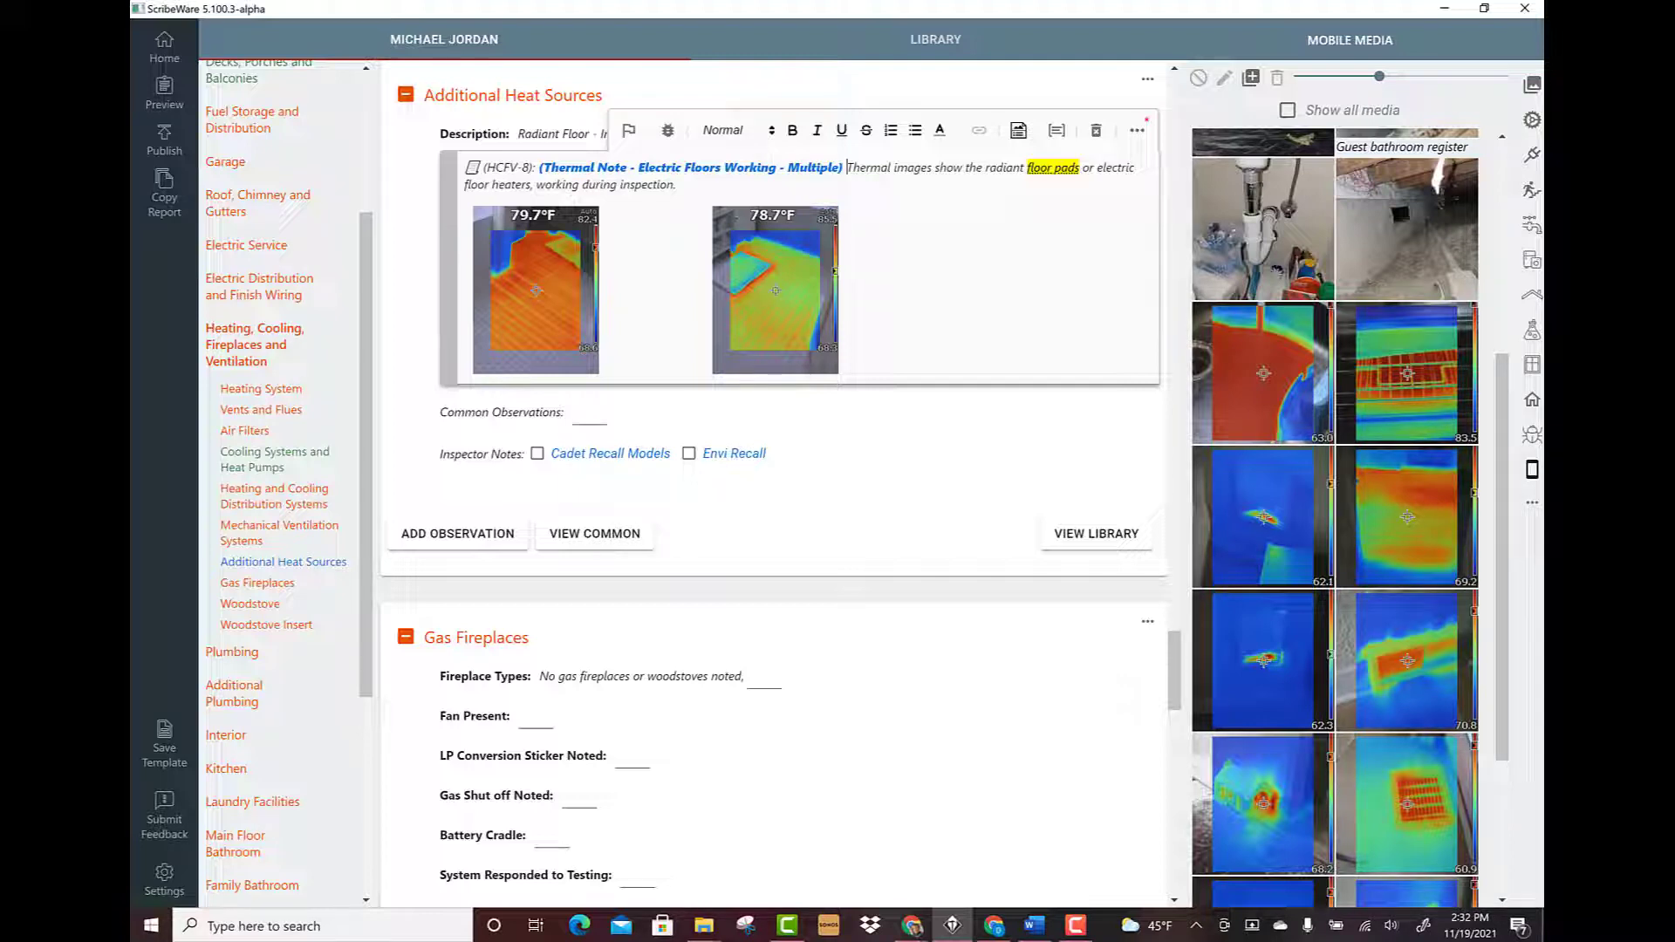
pyautogui.moveTo(1406, 229); pyautogui.dragTo(916, 288)
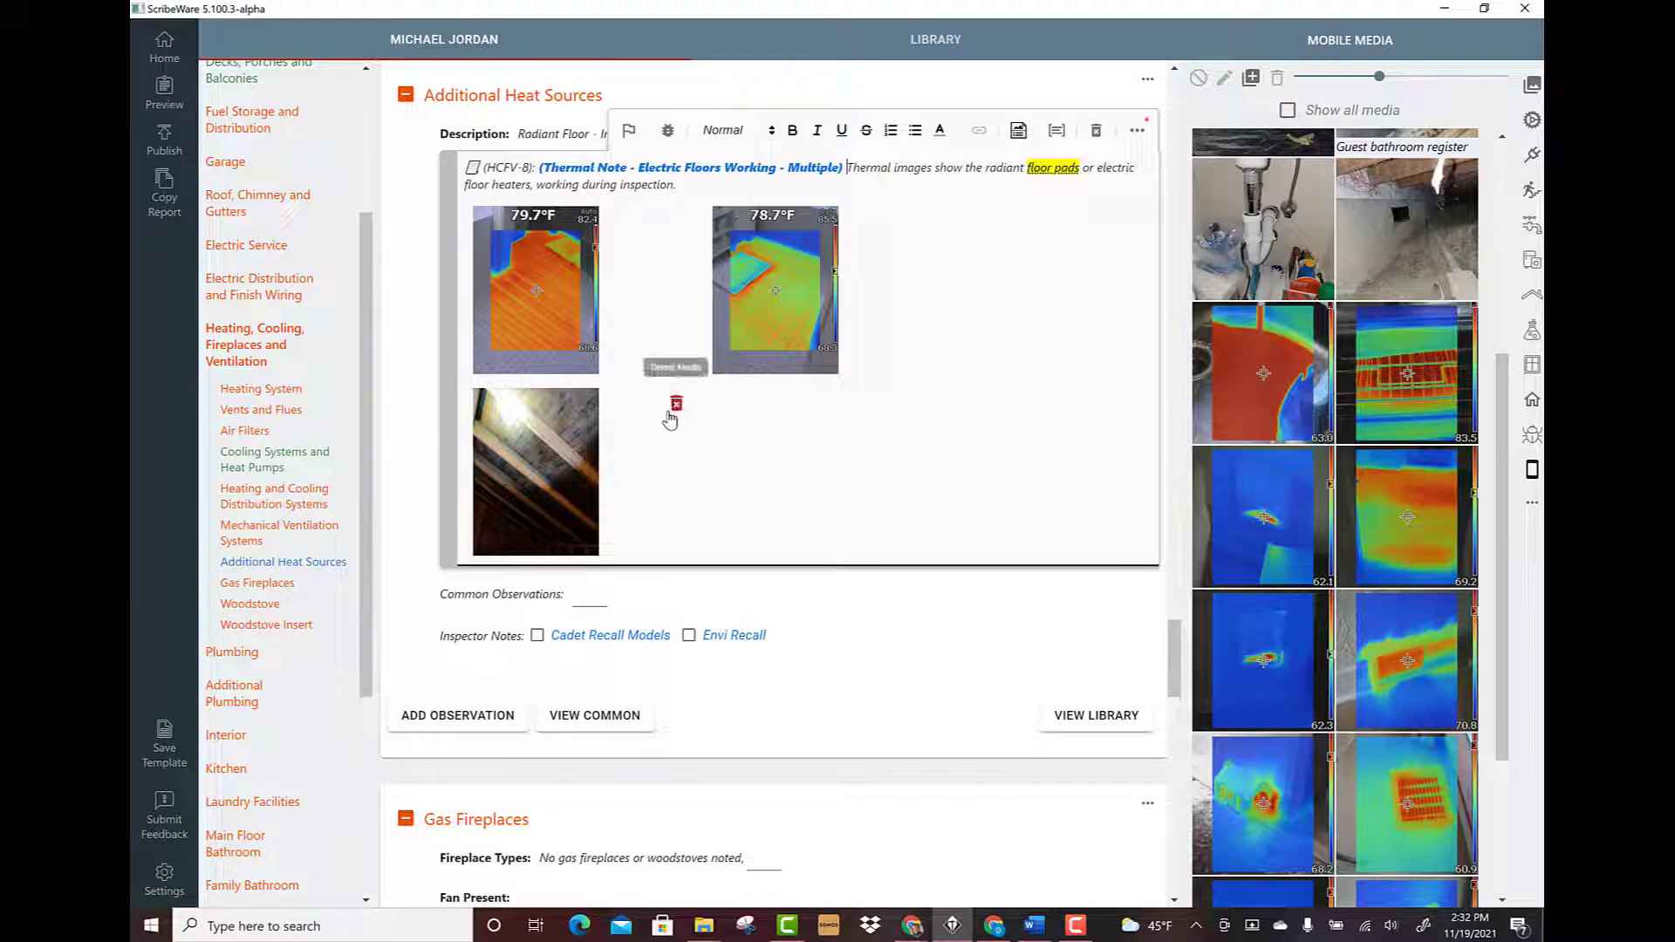
pyautogui.click(677, 408)
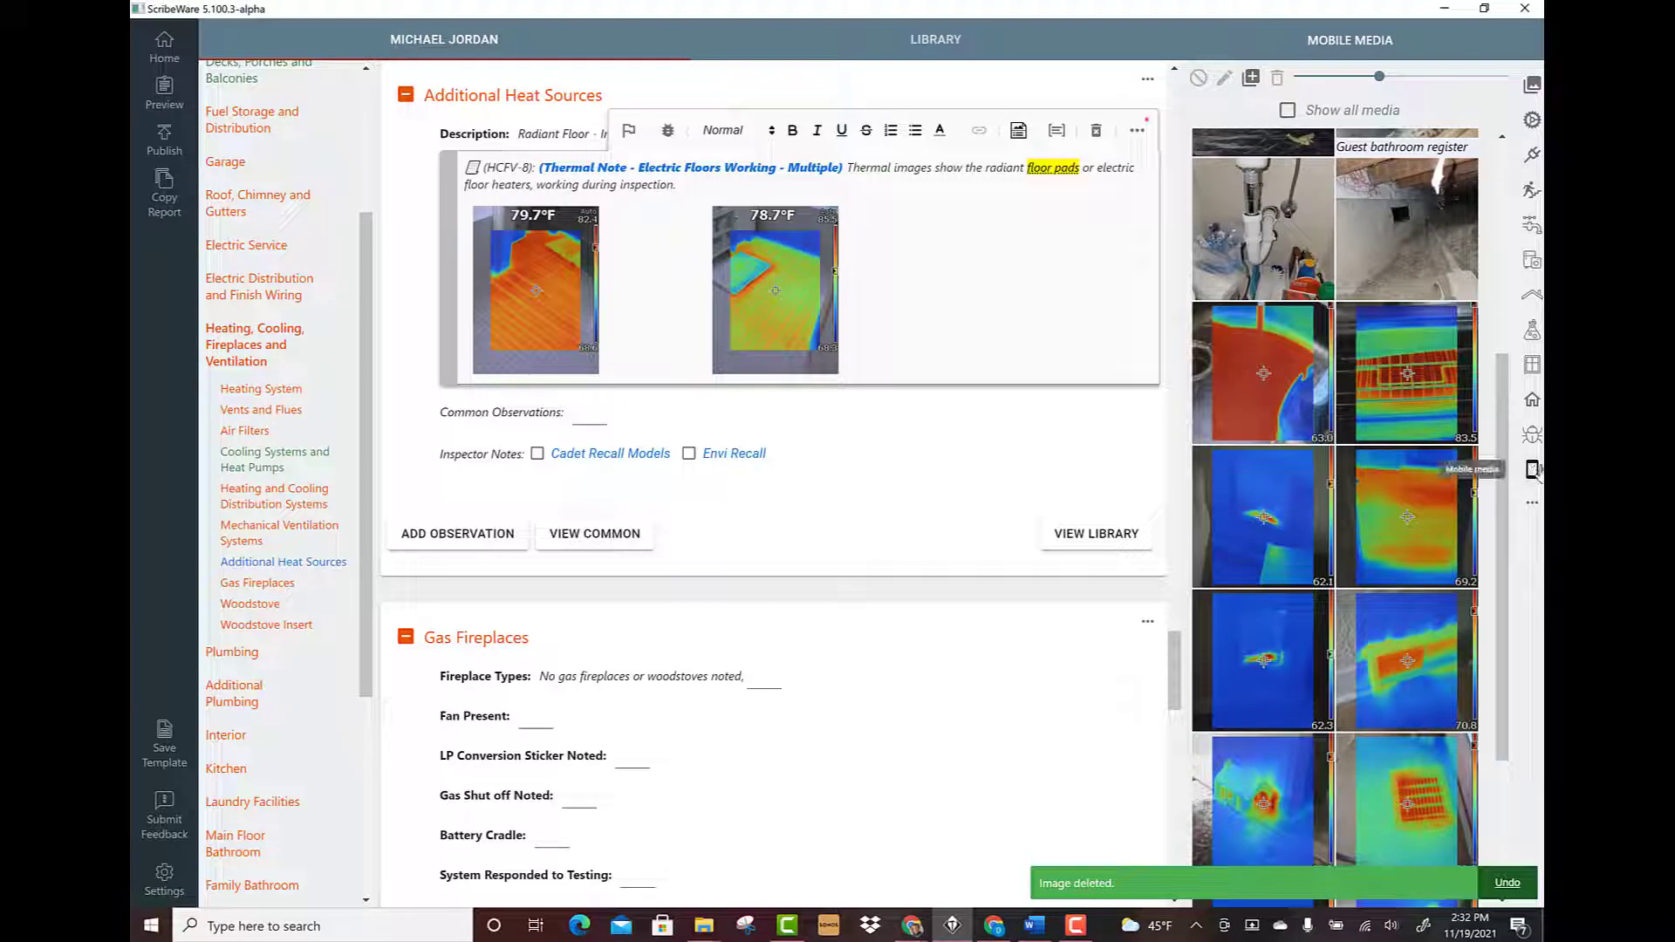
# Step: Switch to the Media panel and change the media folder to Pictures > Cold Roof Condensation
pyautogui.click(1533, 87)
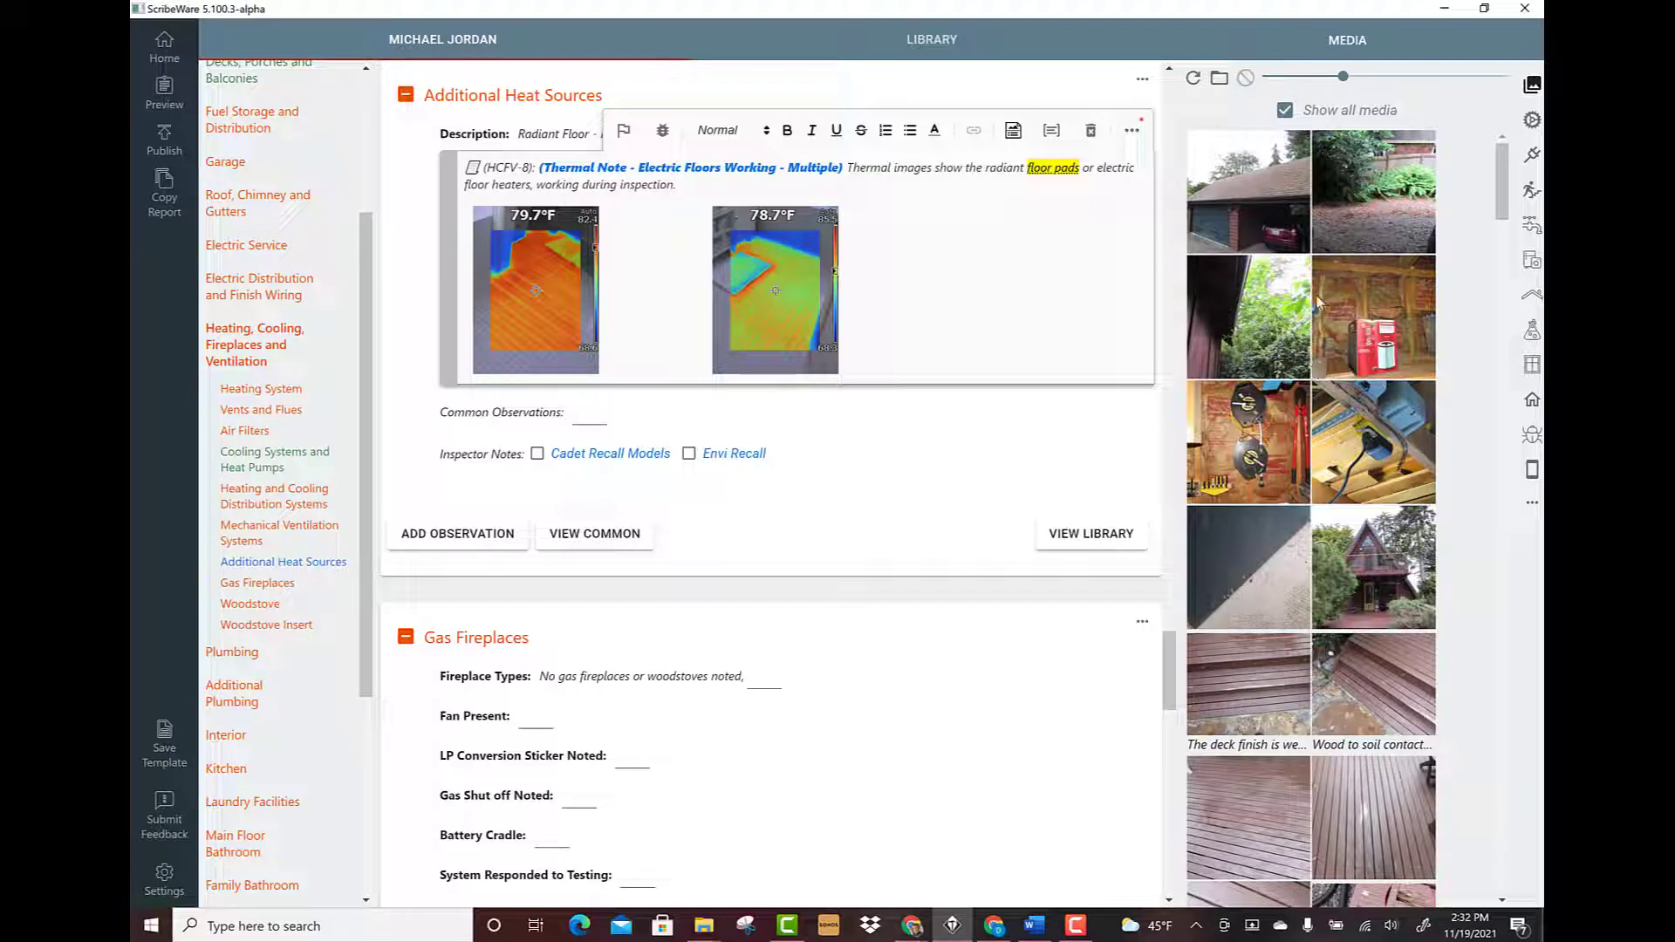
pyautogui.click(1222, 83)
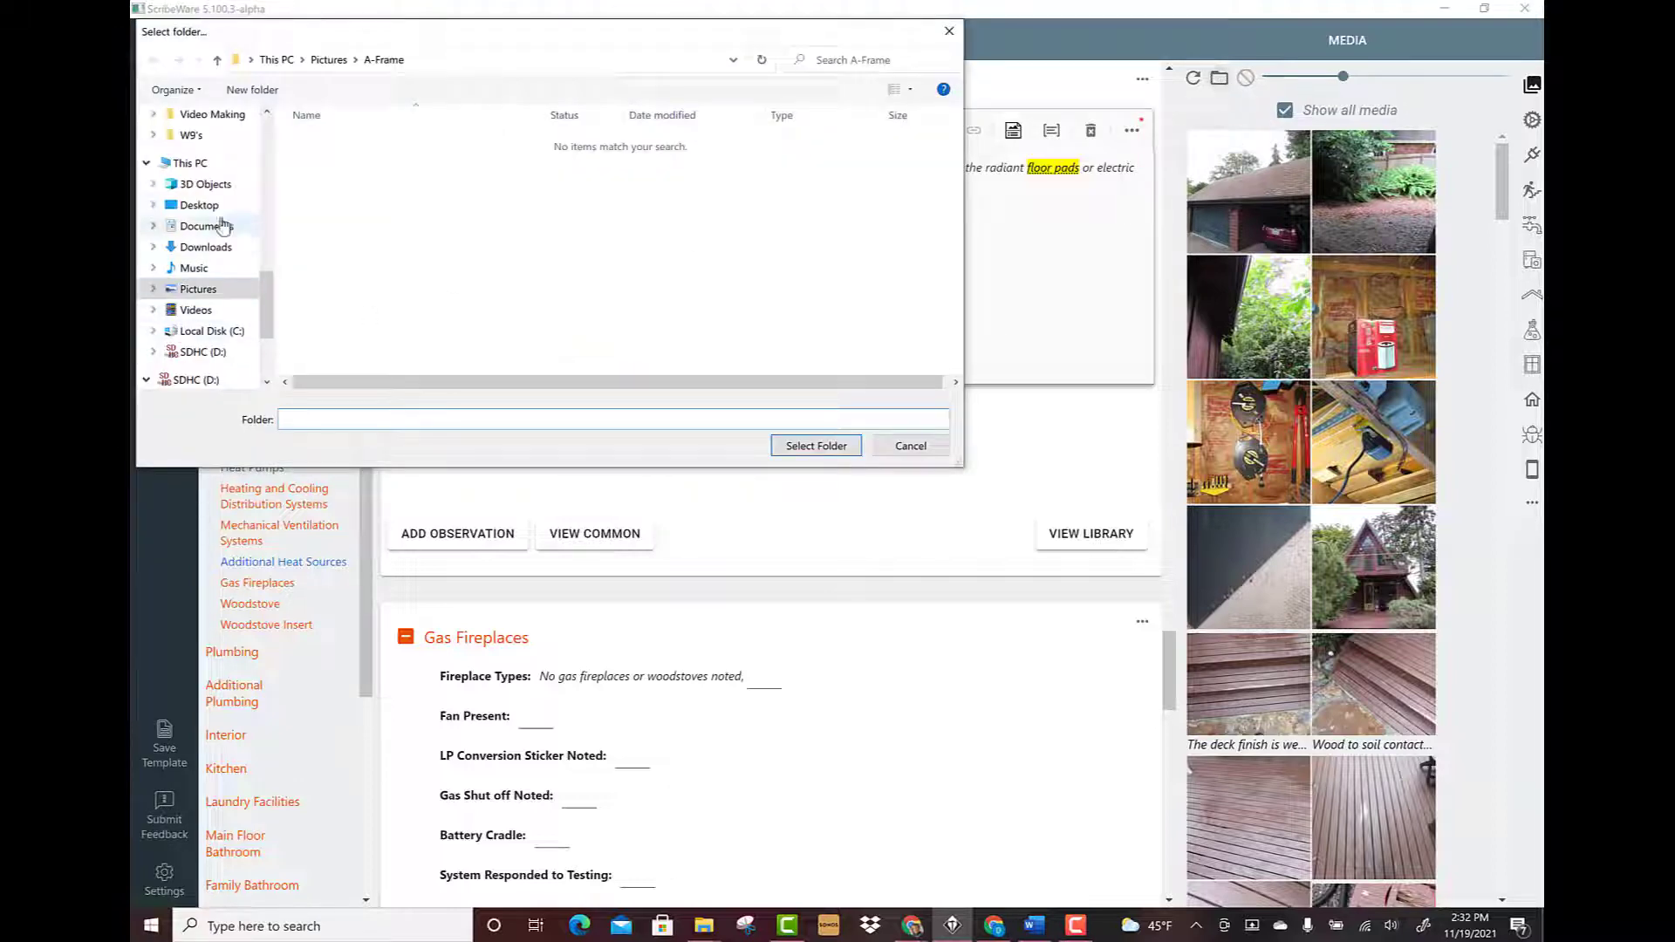
pyautogui.moveTo(264, 303); pyautogui.dragTo(256, 127)
pyautogui.click(214, 220)
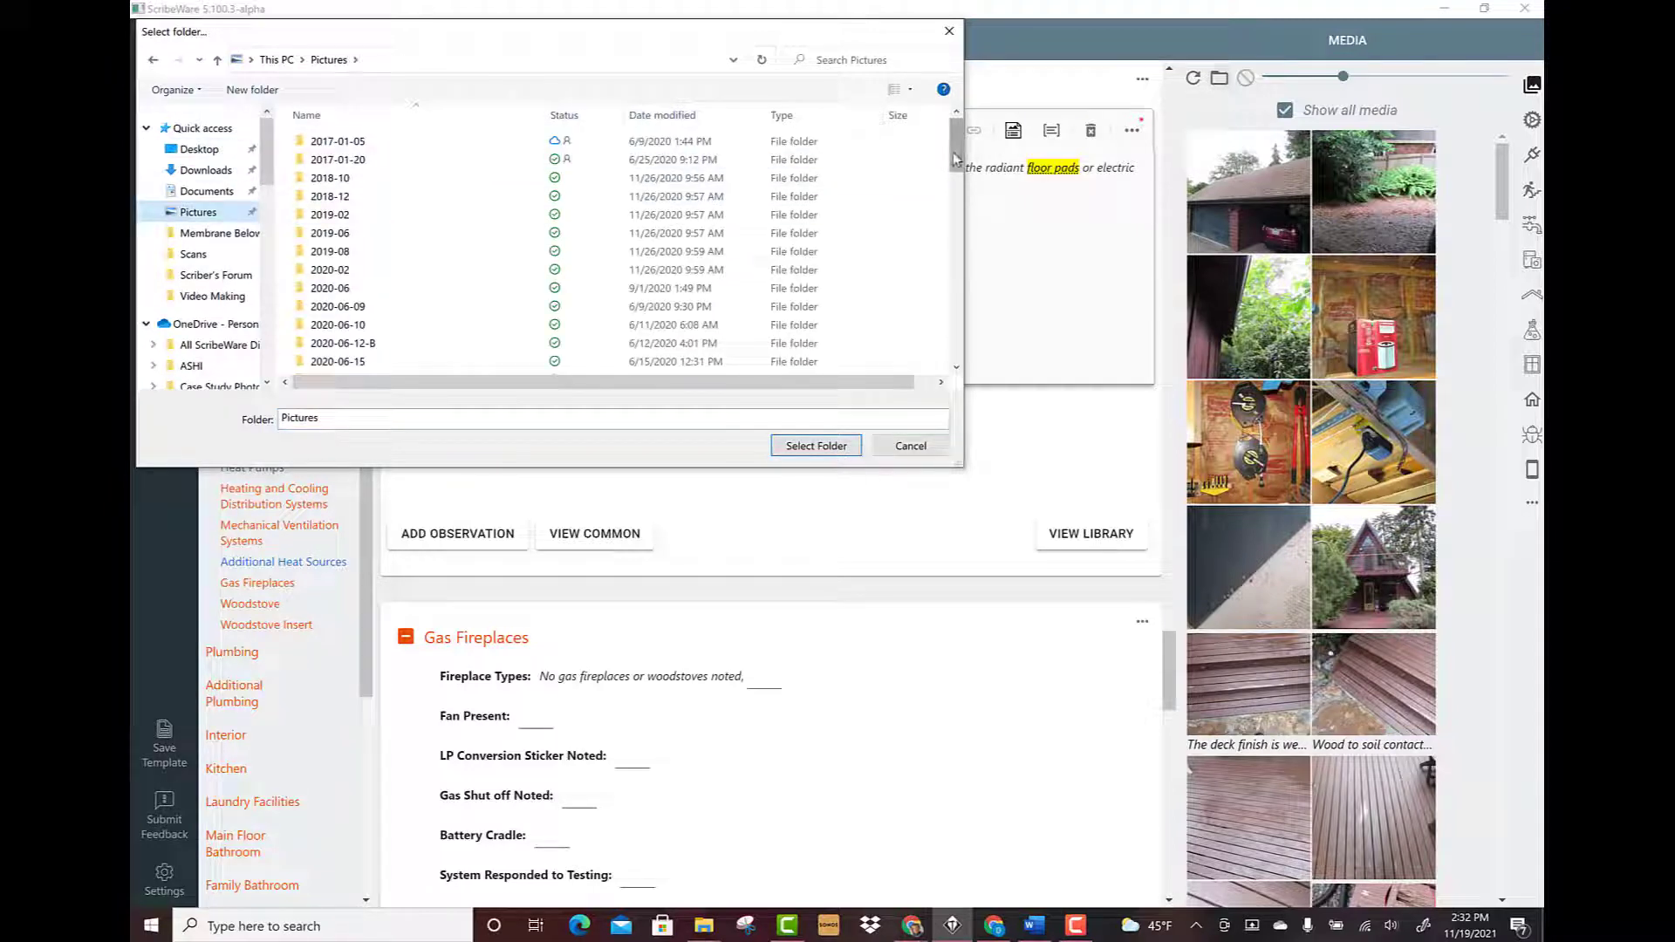
pyautogui.moveTo(956, 151); pyautogui.dragTo(956, 323)
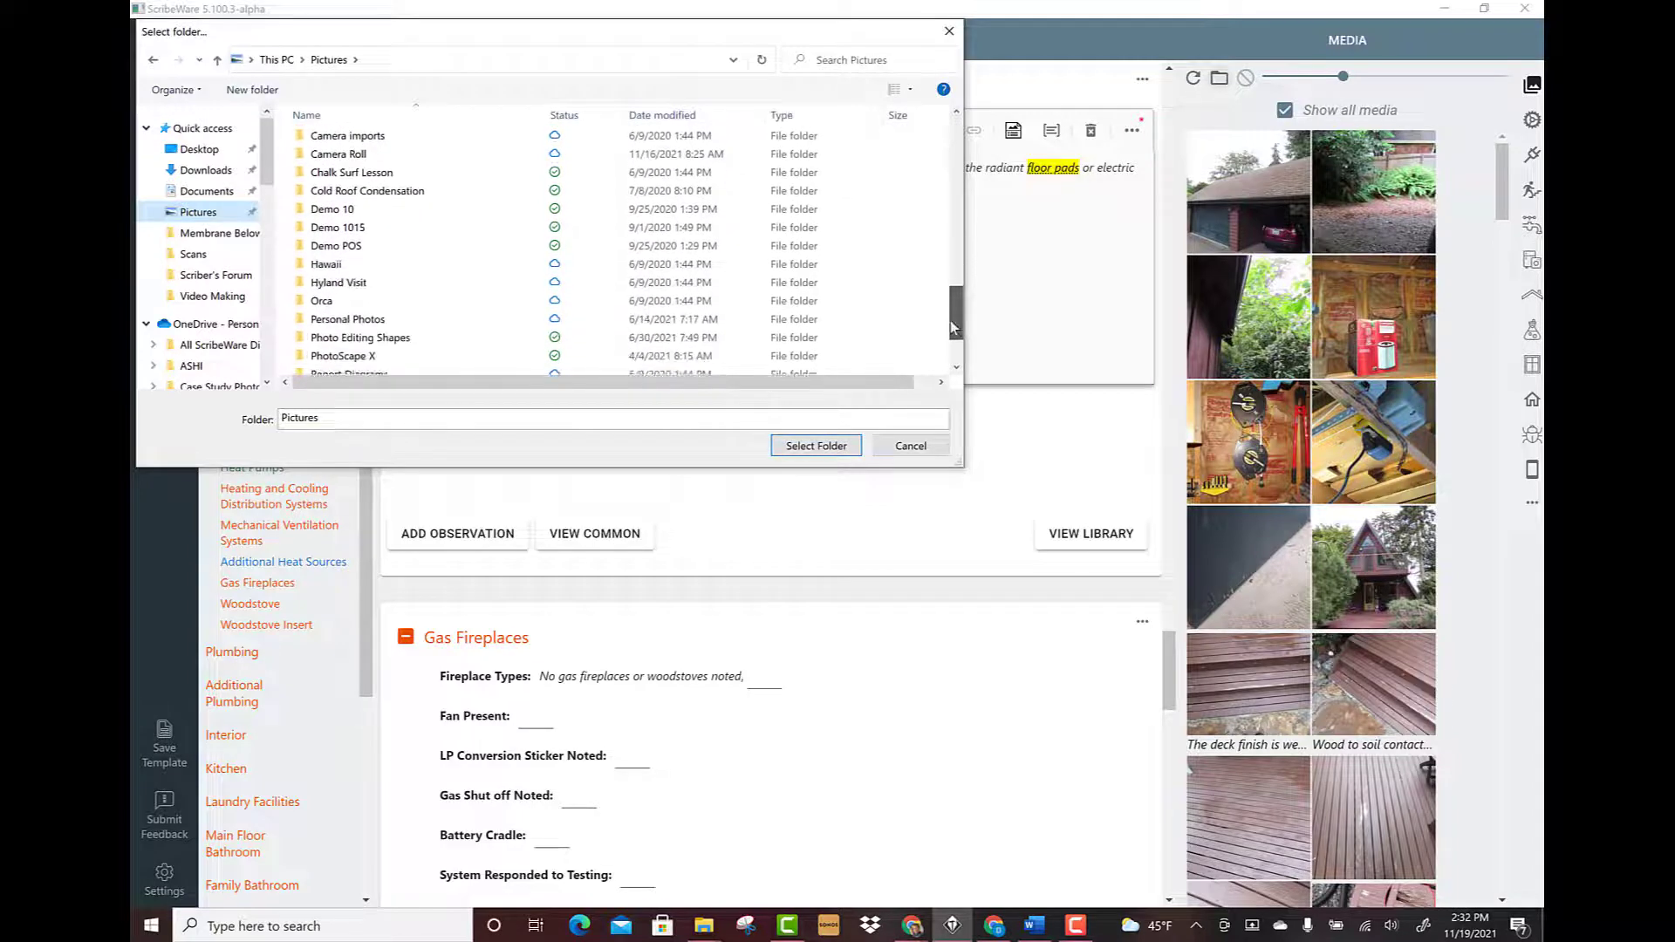
pyautogui.click(366, 190)
# Step: Confirm the Cold Roof Condensation folder, add and delete a soffit photo, then return to mobile media
pyautogui.click(838, 451)
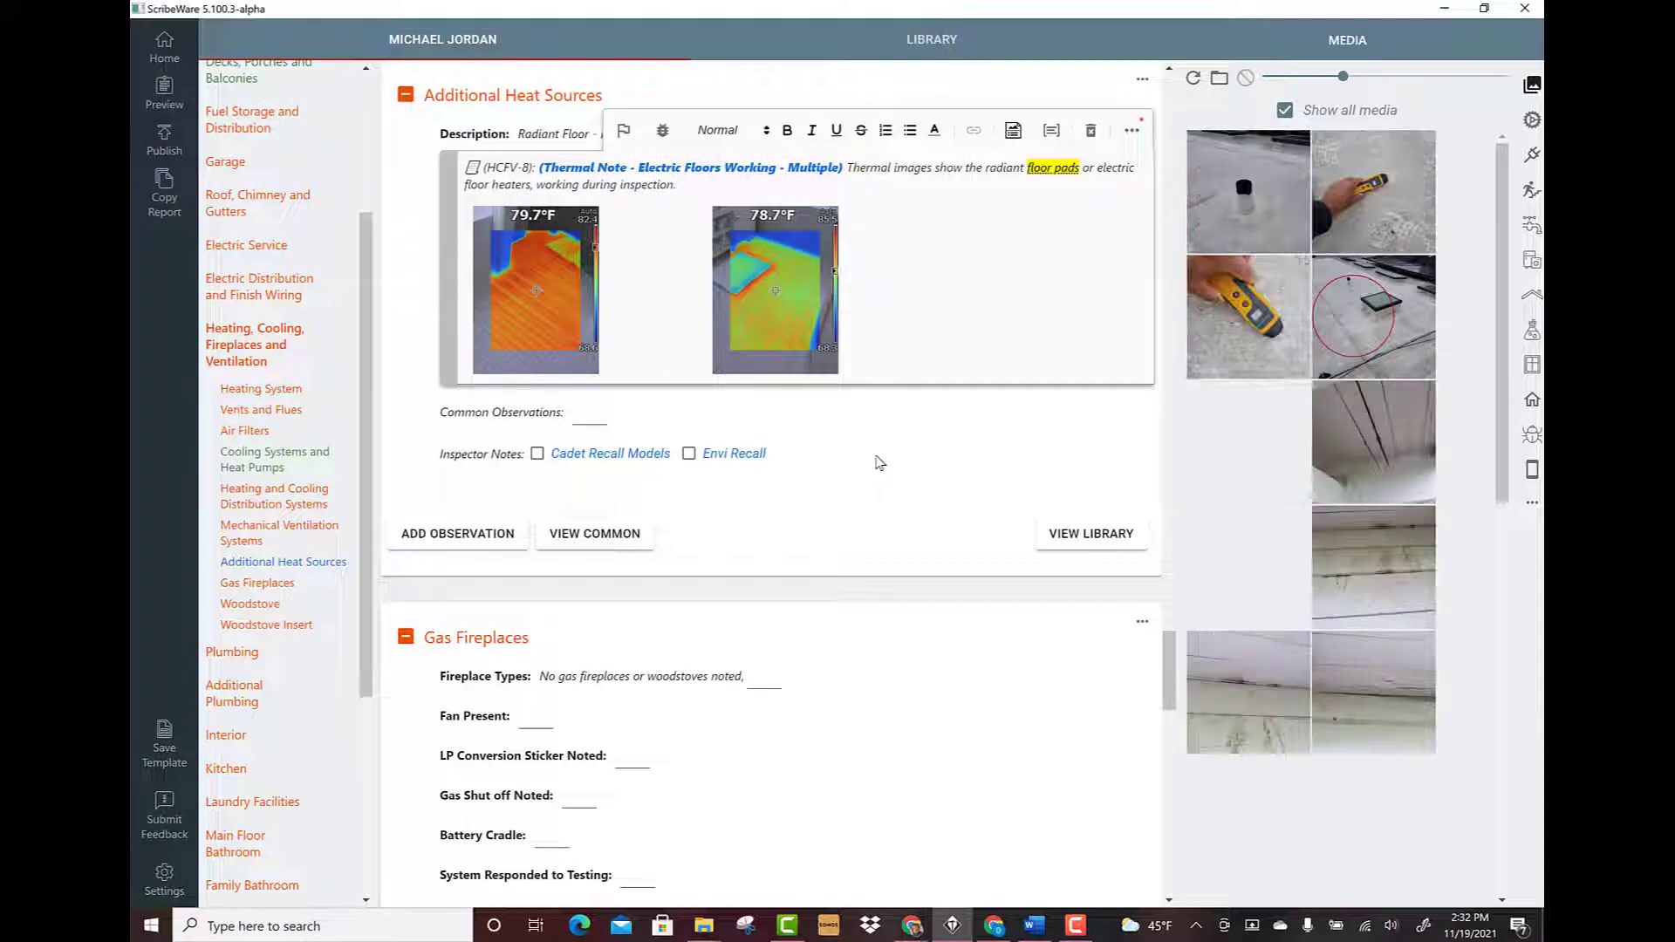
pyautogui.scroll(-3, 1499, 445)
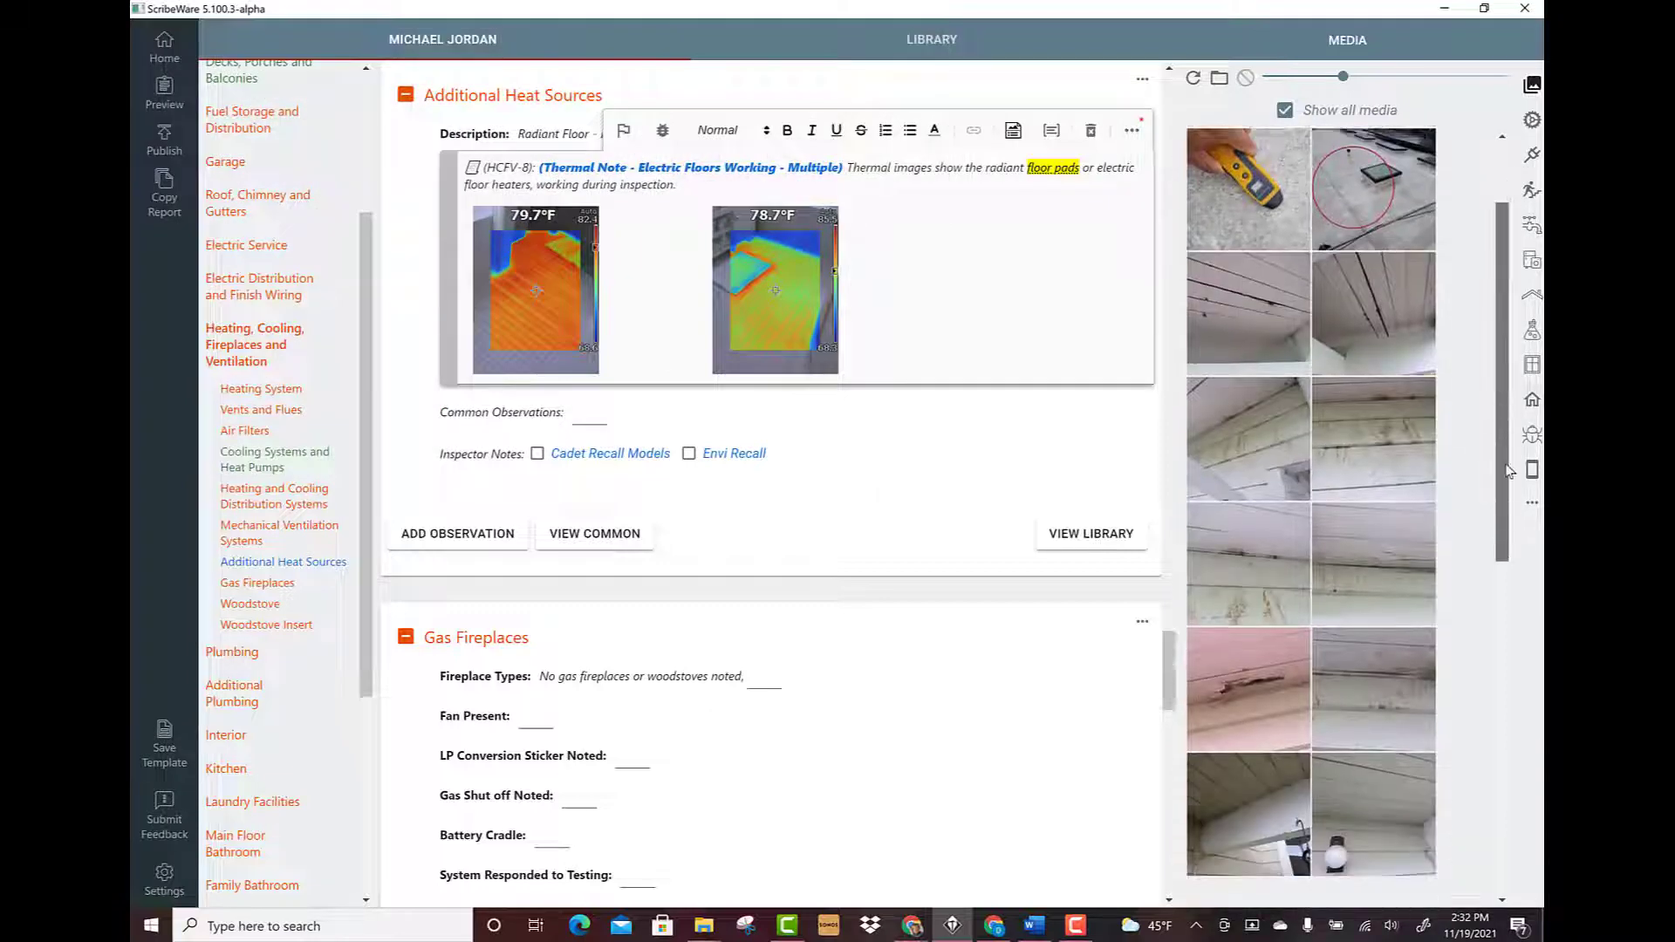
pyautogui.scroll(1, 1488, 479)
pyautogui.moveTo(1248, 388); pyautogui.dragTo(873, 331)
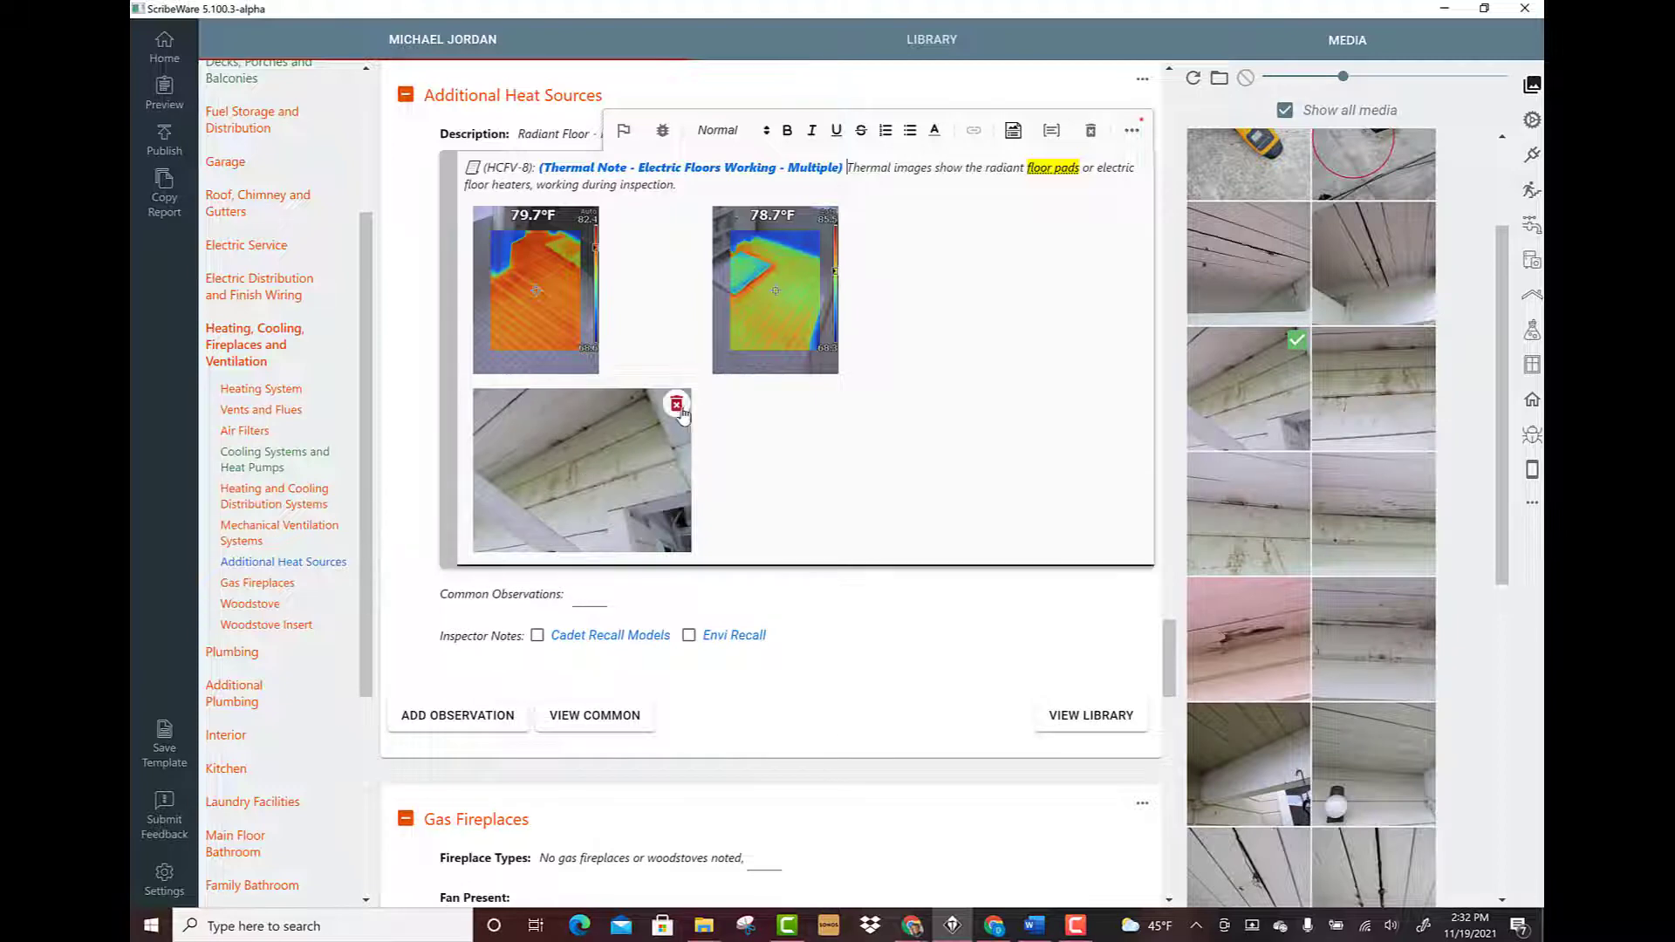
pyautogui.click(677, 406)
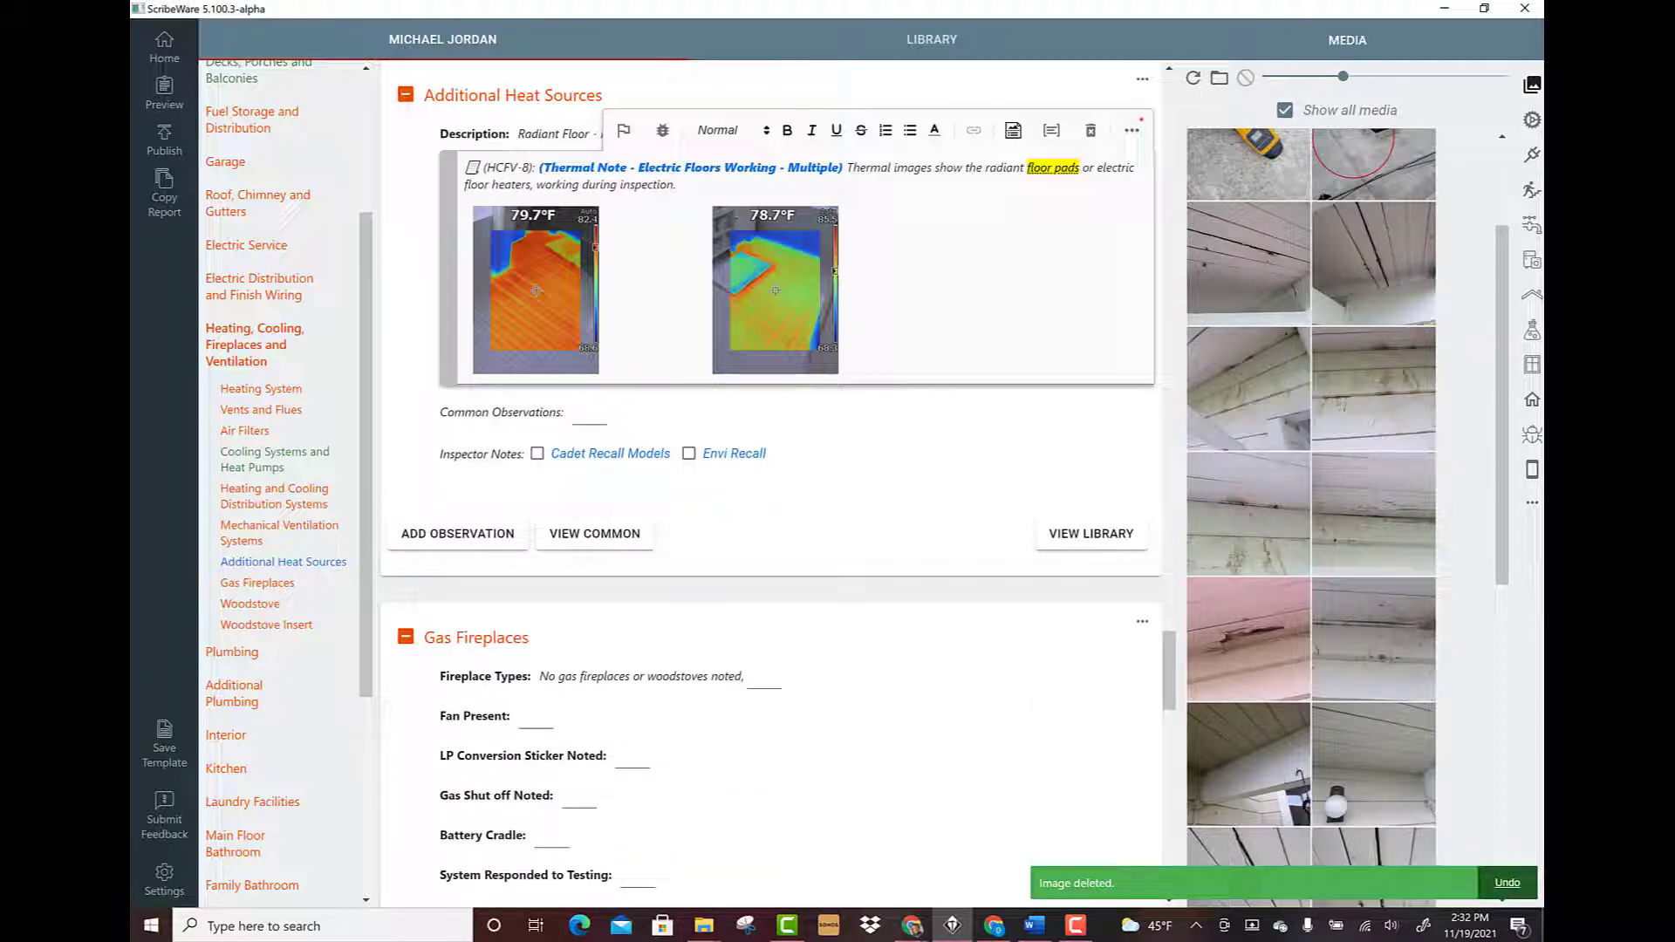
pyautogui.click(1534, 470)
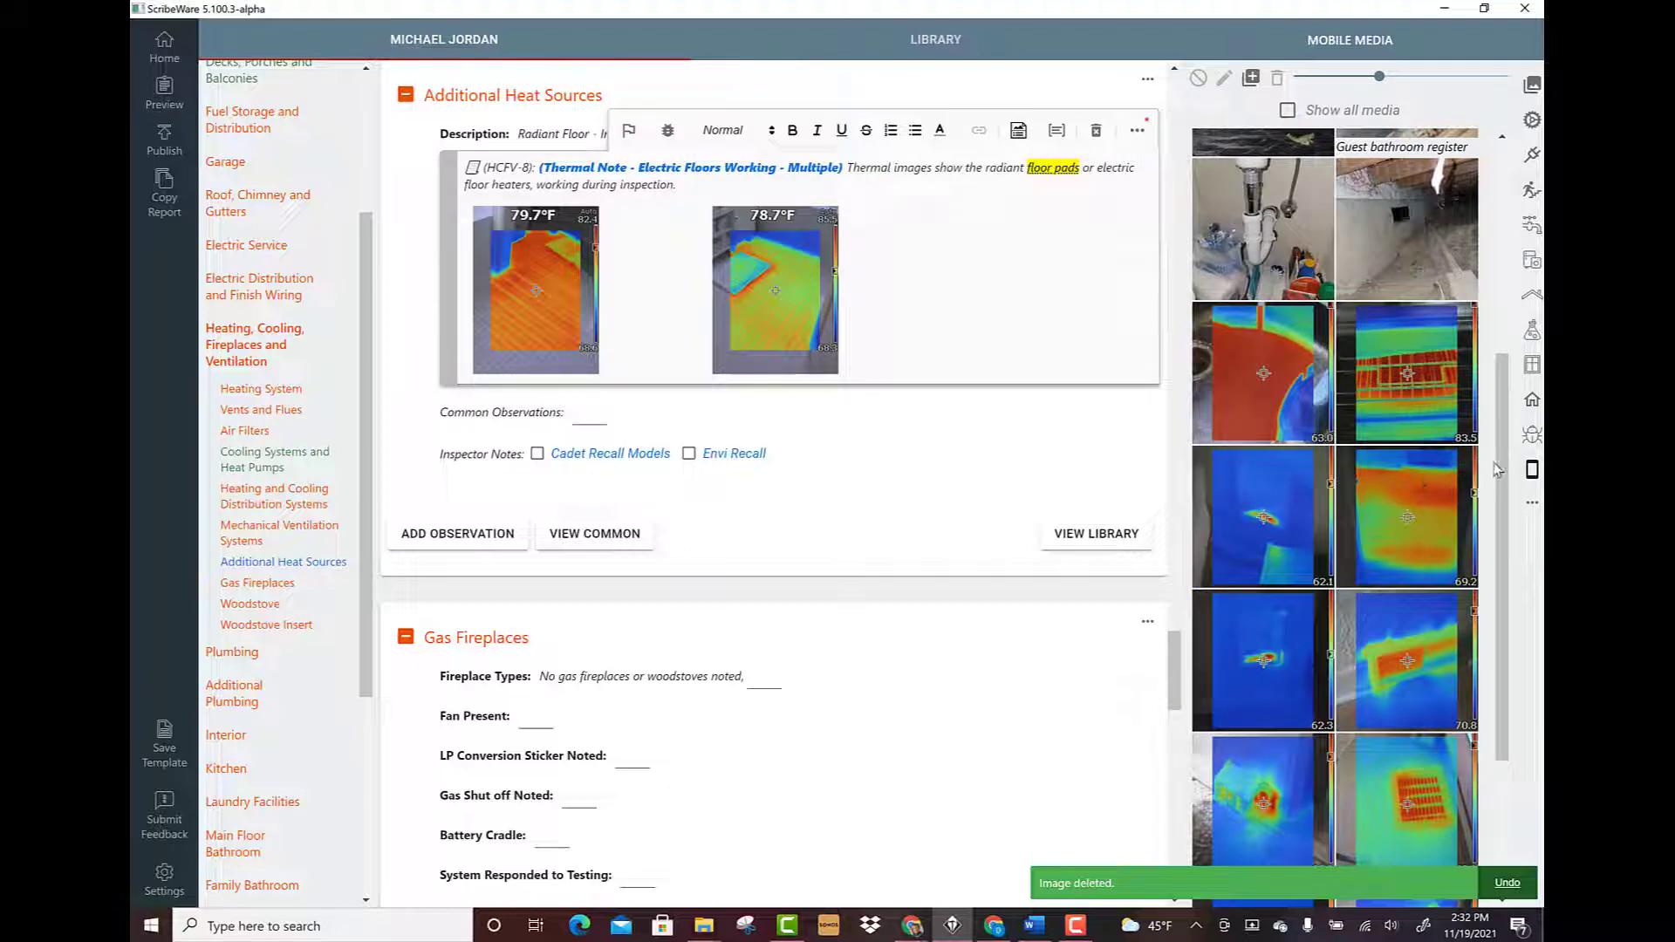
pyautogui.moveTo(1498, 471); pyautogui.dragTo(1466, 187)
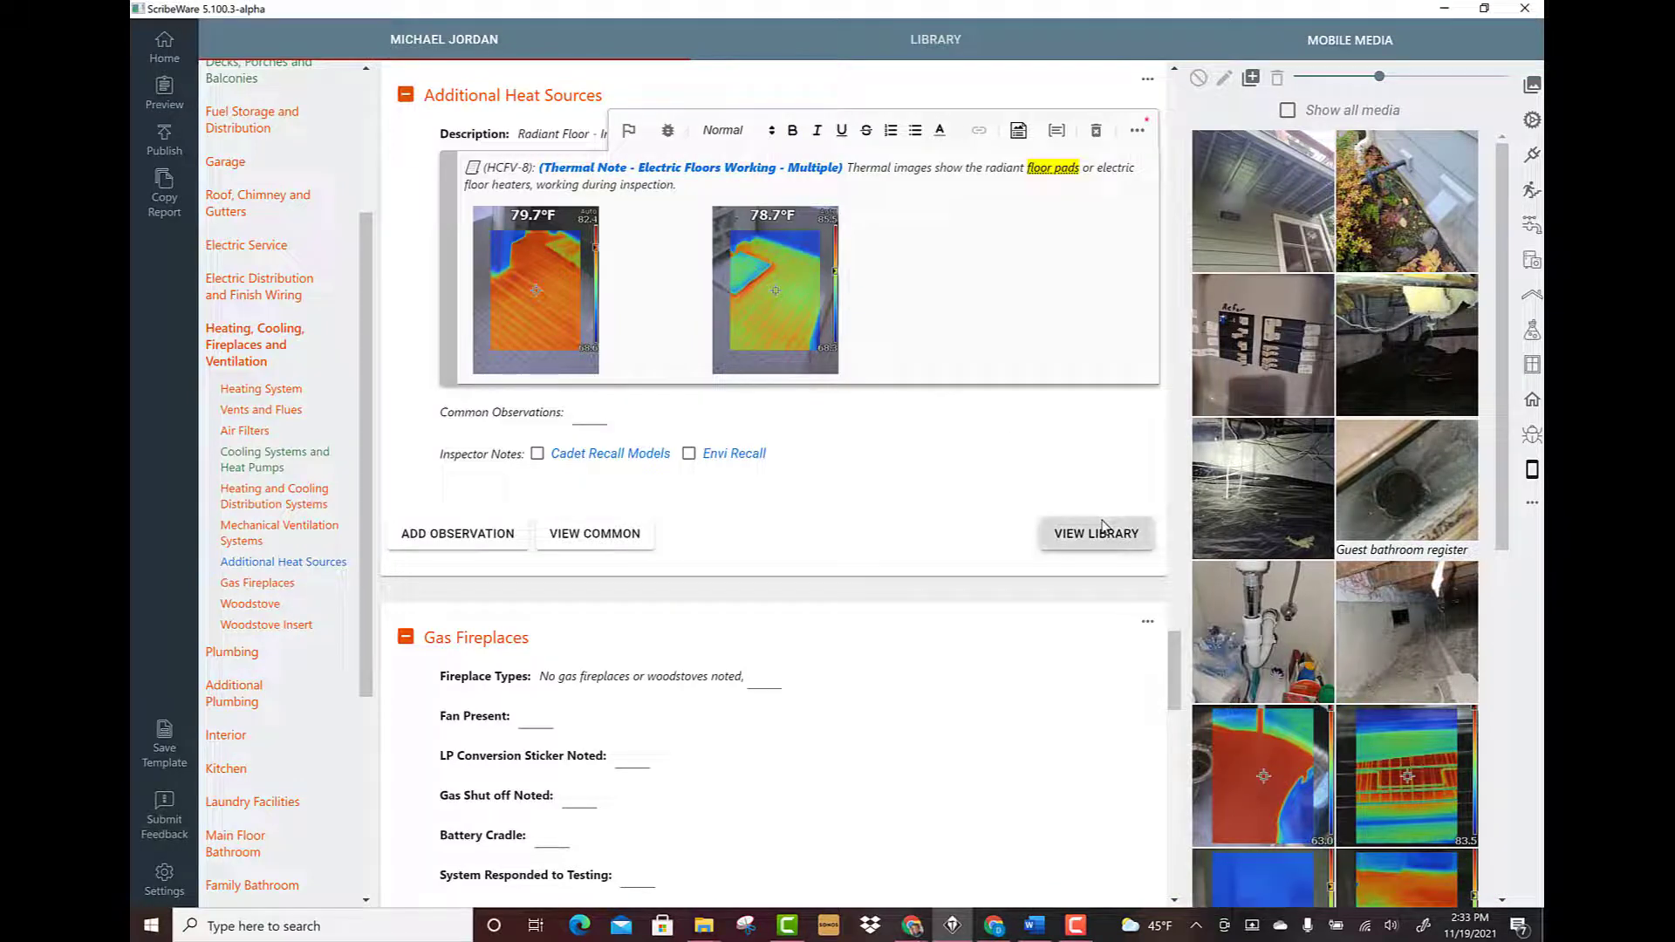
# Step: Open the Decks and Stairs library, then insert and remove the Stairs/Handrails illustration
pyautogui.click(1533, 192)
pyautogui.moveTo(1394, 288); pyautogui.dragTo(1043, 275)
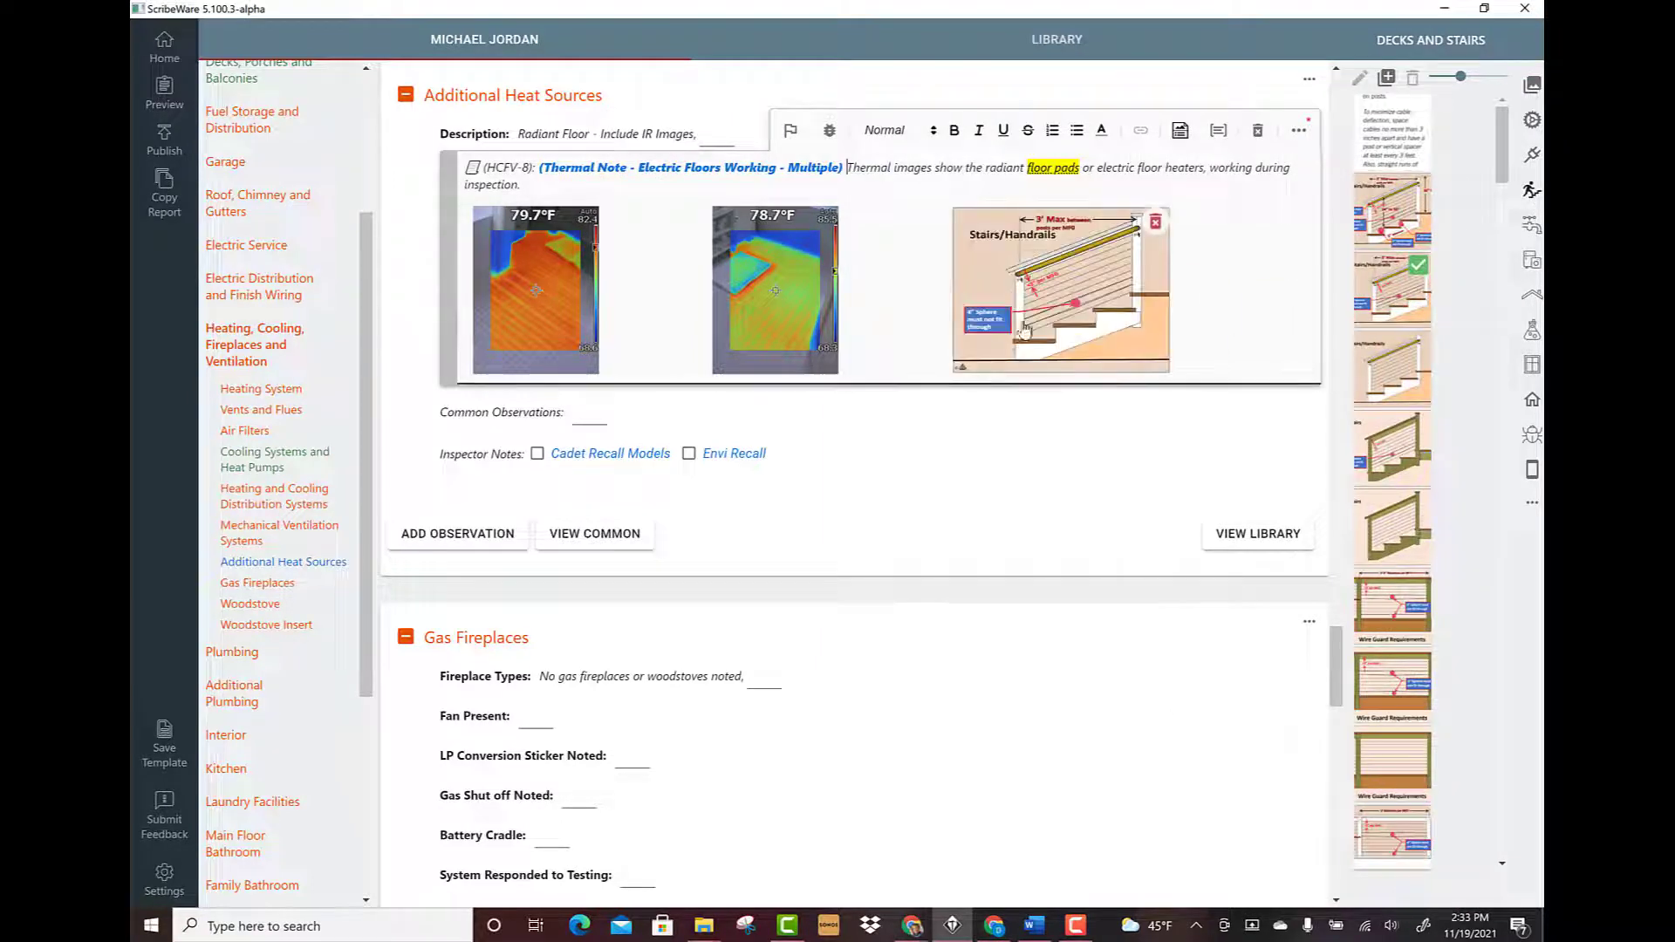
pyautogui.click(1156, 225)
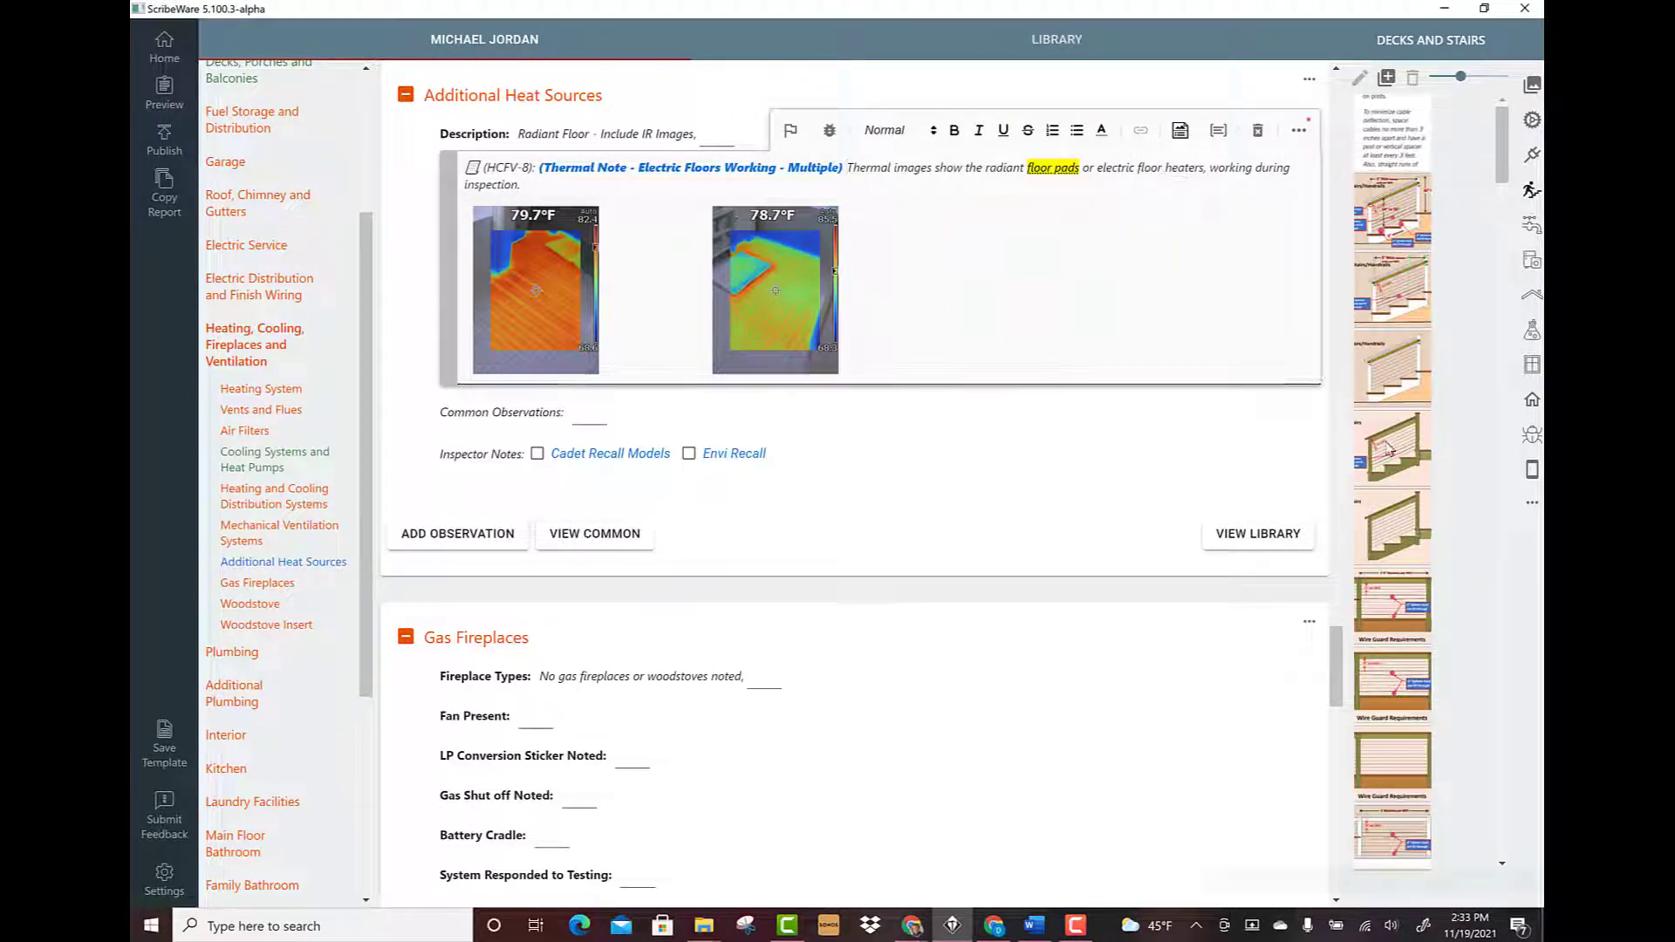
# Step: Start adding media, select the first four photos, then cancel without importing
pyautogui.click(1387, 80)
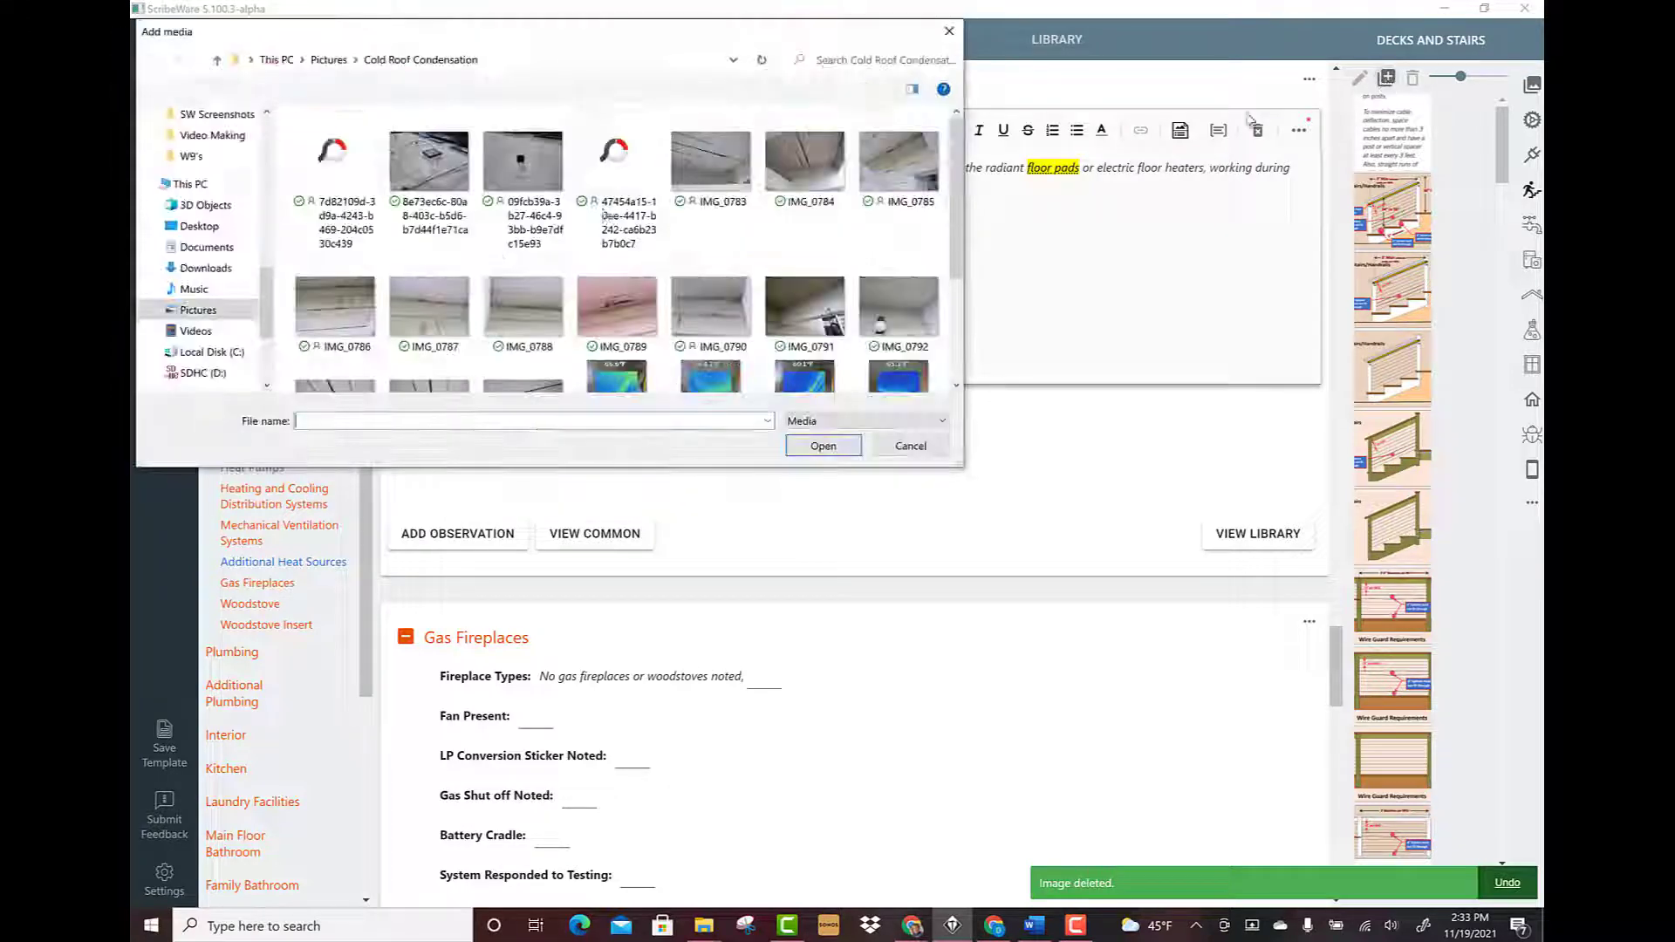
pyautogui.click(331, 150)
pyautogui.keyDown('shift'); pyautogui.click(656, 175); pyautogui.keyUp('shift')
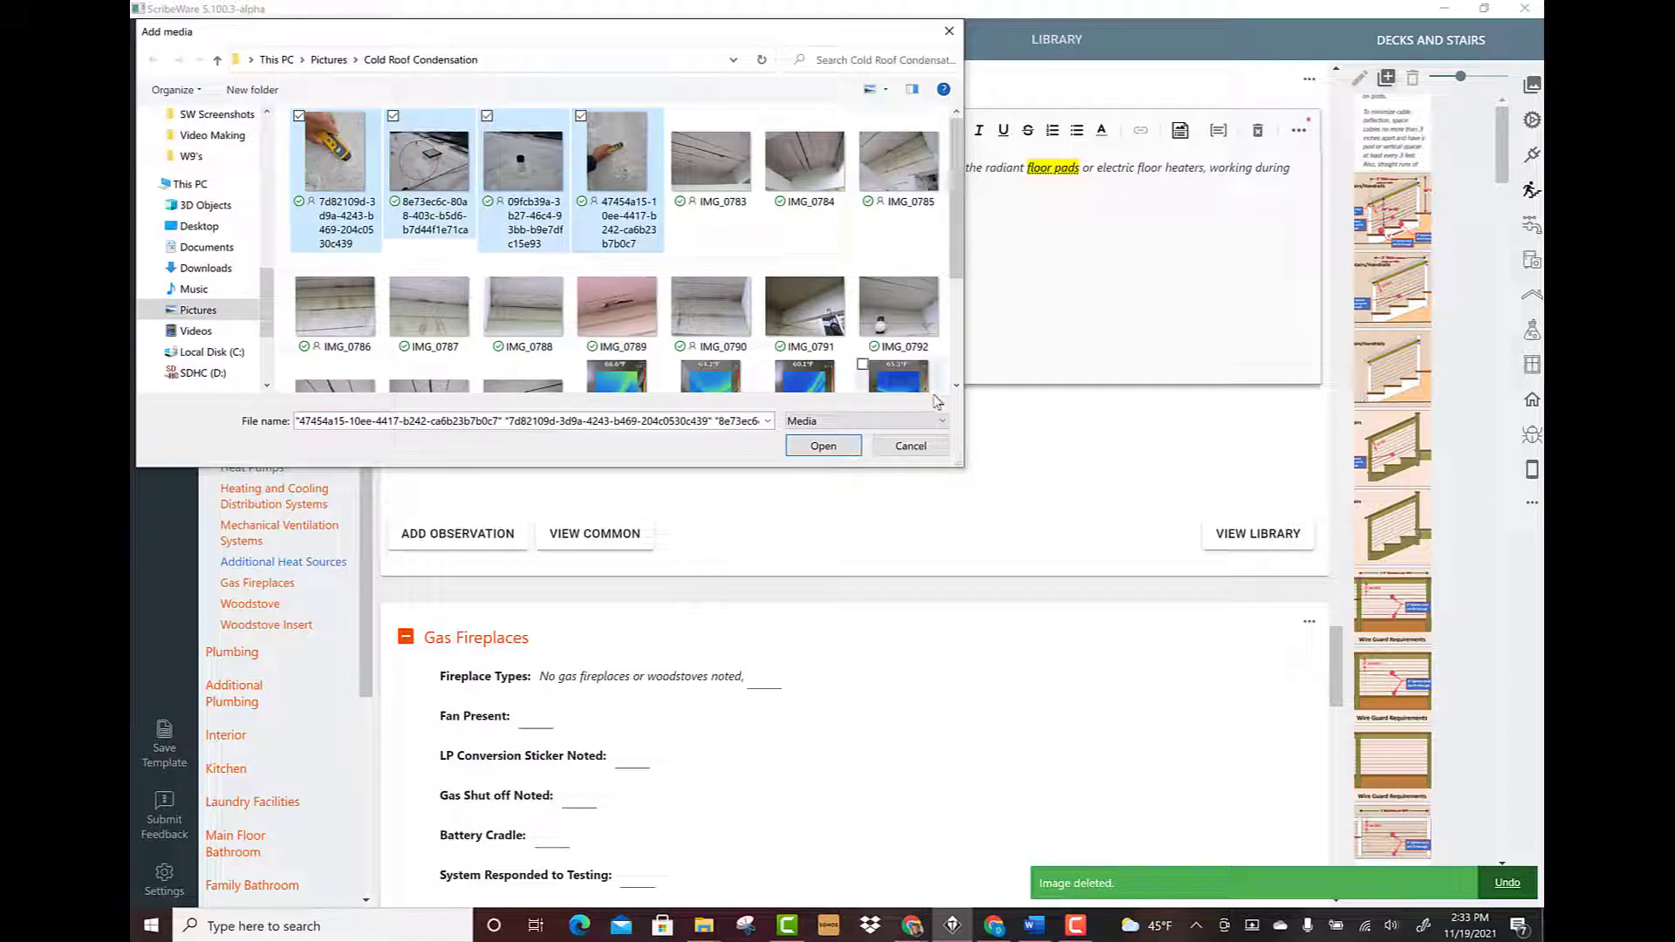
pyautogui.click(923, 448)
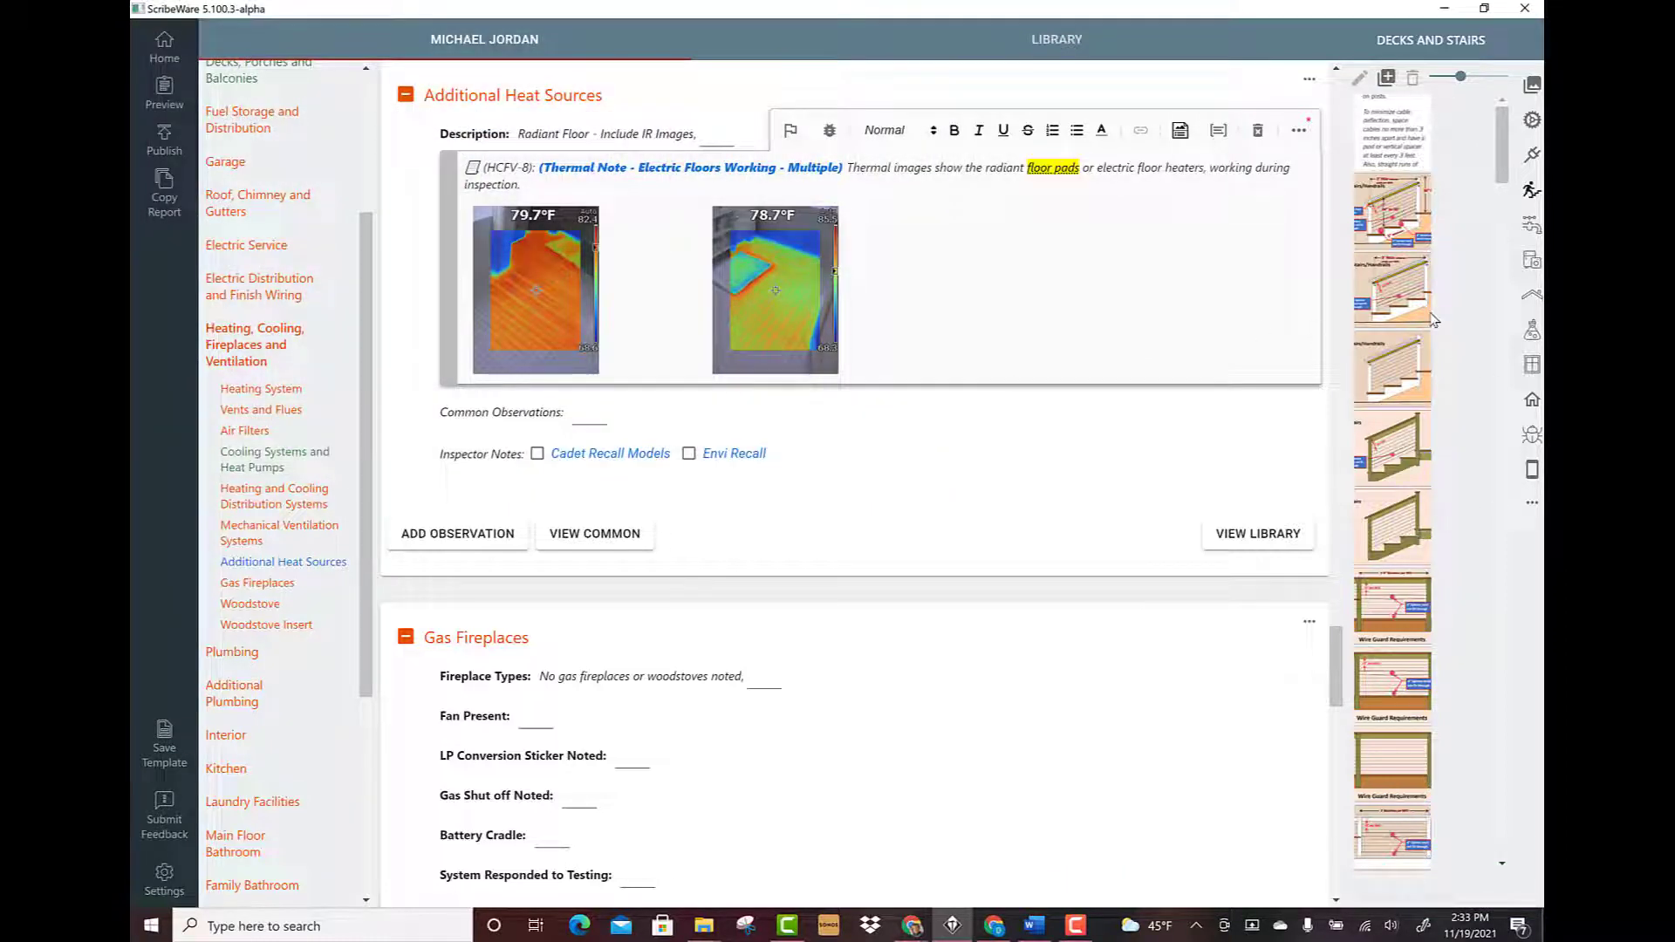